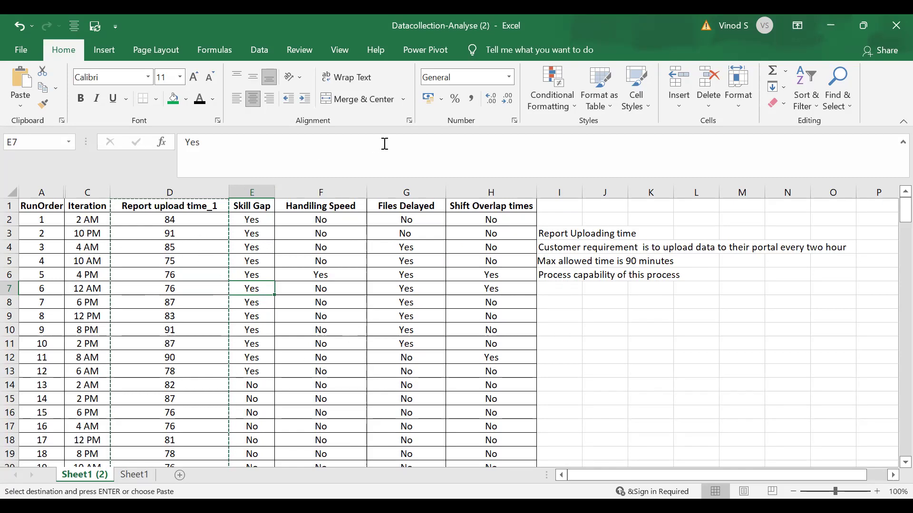
Switch from Excel to Minitab and enter the note "Normality test" in the Session window
{"action": "left_click", "coordinate": [410, 122]}
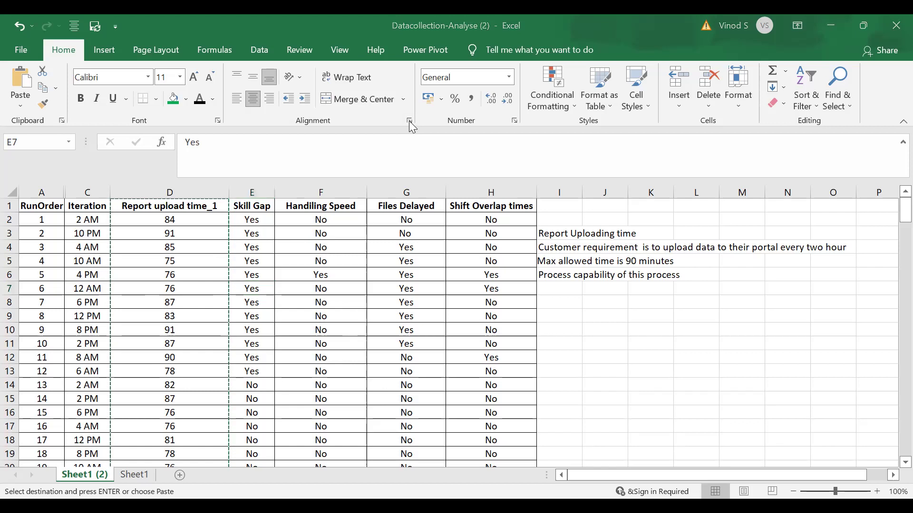
{"action": "key", "text": "alt+Tab"}
{"action": "left_click", "coordinate": [235, 368]}
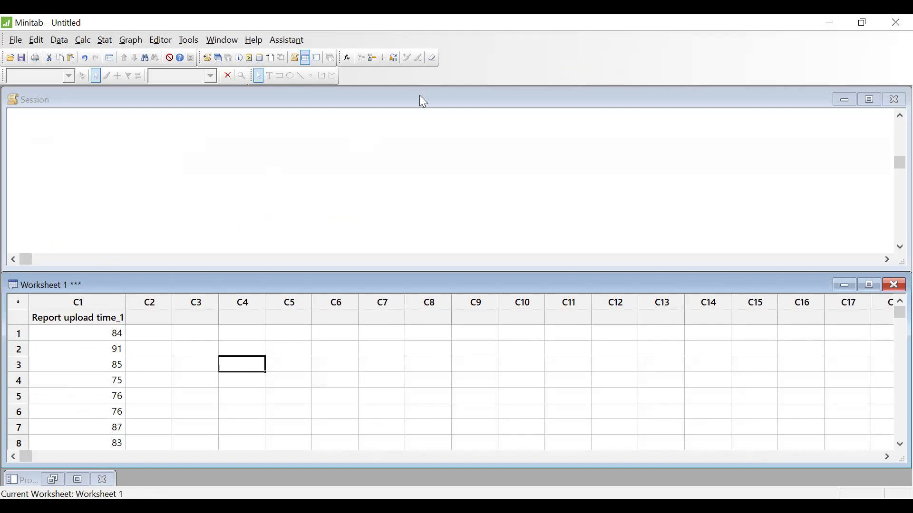
{"action": "left_click", "coordinate": [256, 105]}
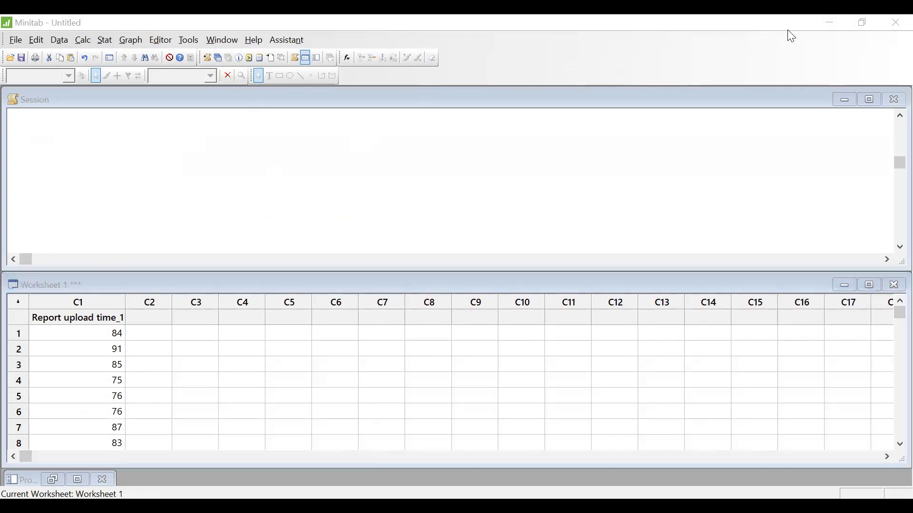
{"action": "left_click", "coordinate": [93, 150]}
{"action": "type", "text": "N"}
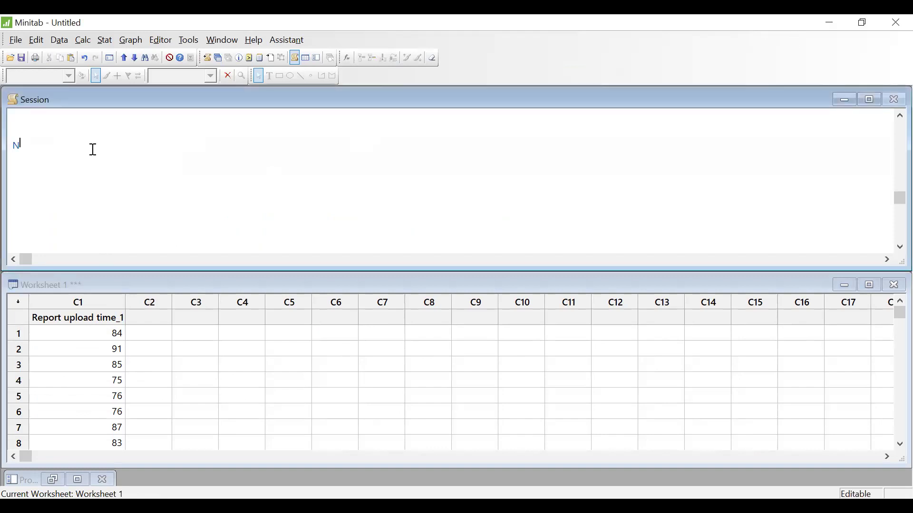
{"action": "type", "text": "ormality test"}
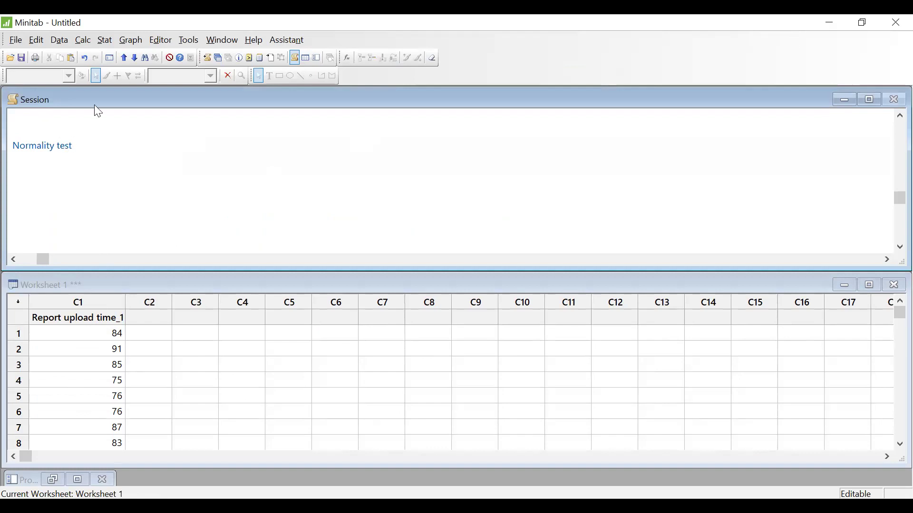
Run an Anderson-Darling normality test on Report upload time_1 without percentile lines
{"action": "left_click", "coordinate": [104, 40]}
{"action": "mouse_move", "coordinate": [177, 58]}
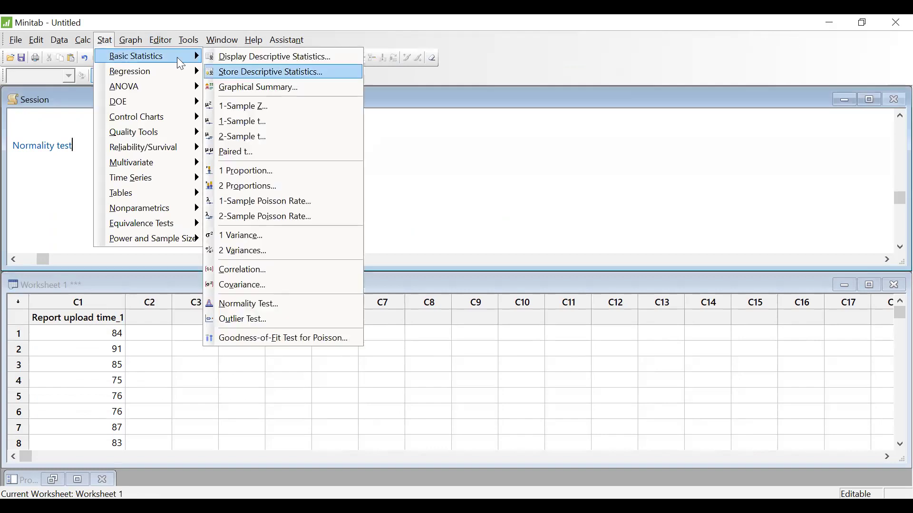
{"action": "left_click", "coordinate": [265, 305]}
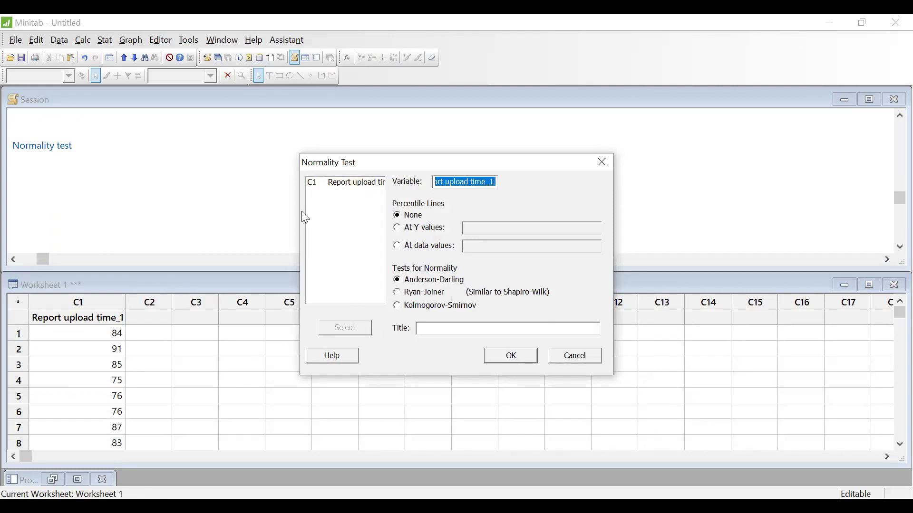
{"action": "left_click", "coordinate": [511, 358]}
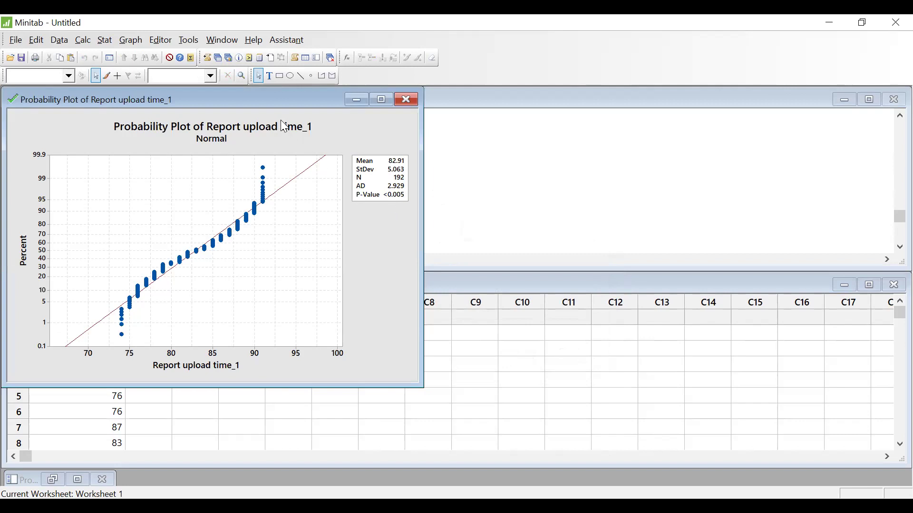
Move the probability plot aside to examine it, and close it without saving it to a separate file
{"action": "left_click_drag", "start_coordinate": [275, 105], "coordinate": [617, 159]}
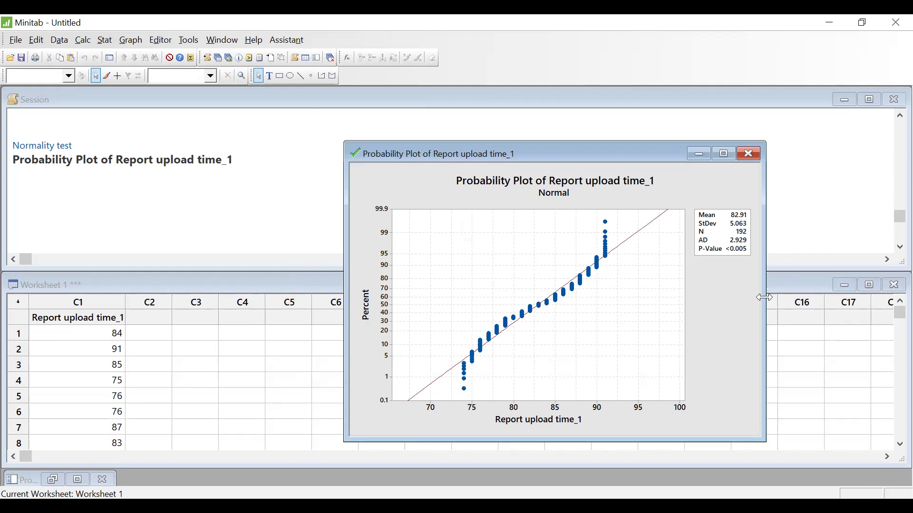
{"action": "left_click", "coordinate": [750, 154]}
{"action": "left_click", "coordinate": [502, 298]}
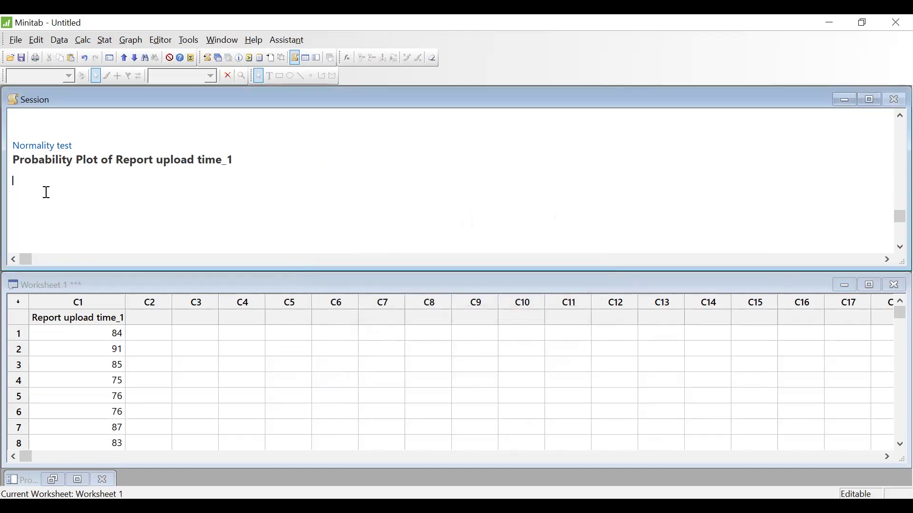
Add the session note "Whether this data fits to any Non normal distribution???" below the probability plot heading
{"action": "type", "text": "Whether this data fits to any distribution???"}
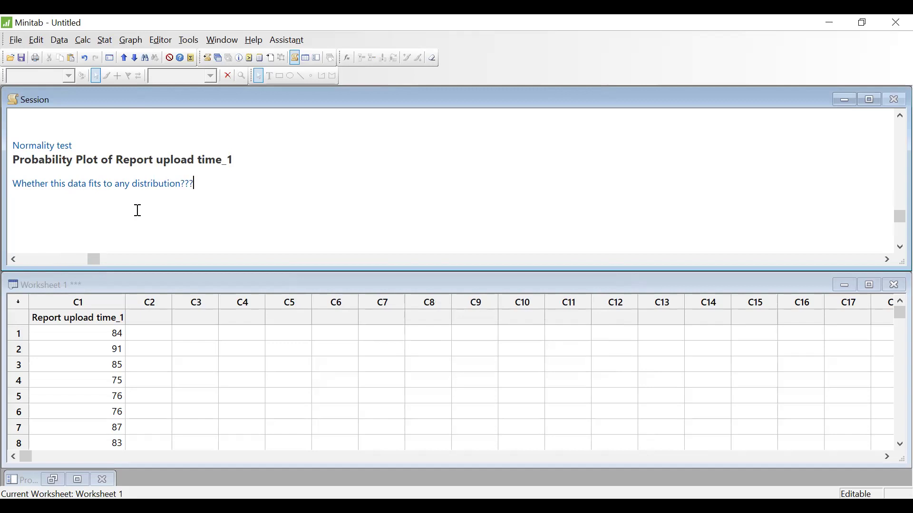
{"action": "left_click", "coordinate": [130, 184]}
{"action": "type", "text": "Non normal"}
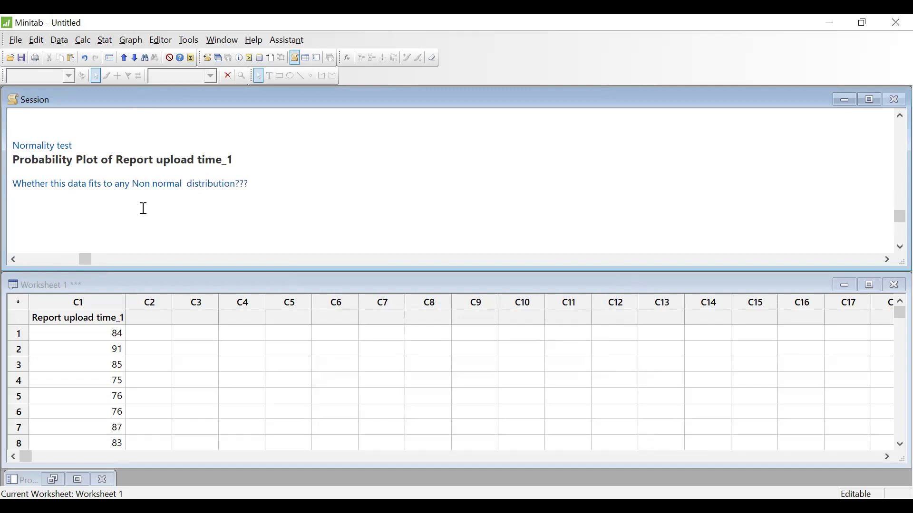
Run Individual Distribution Identification on Report upload time_1 with subgroup size 1, using all distributions and transformations
{"action": "left_click", "coordinate": [346, 378]}
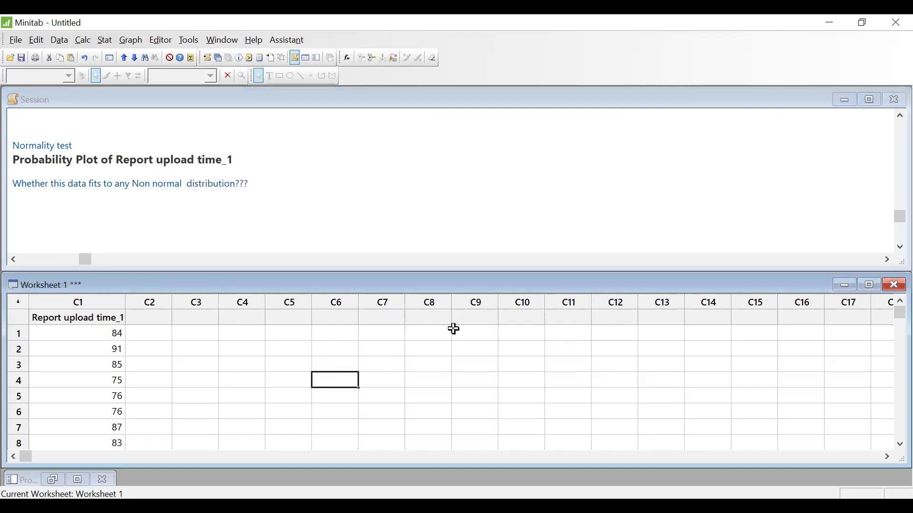
{"action": "left_click", "coordinate": [105, 41]}
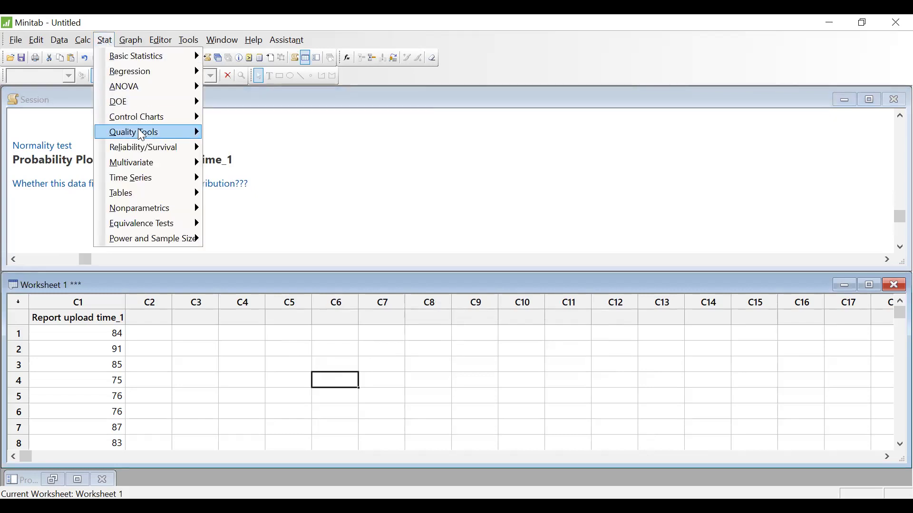
{"action": "mouse_move", "coordinate": [137, 130]}
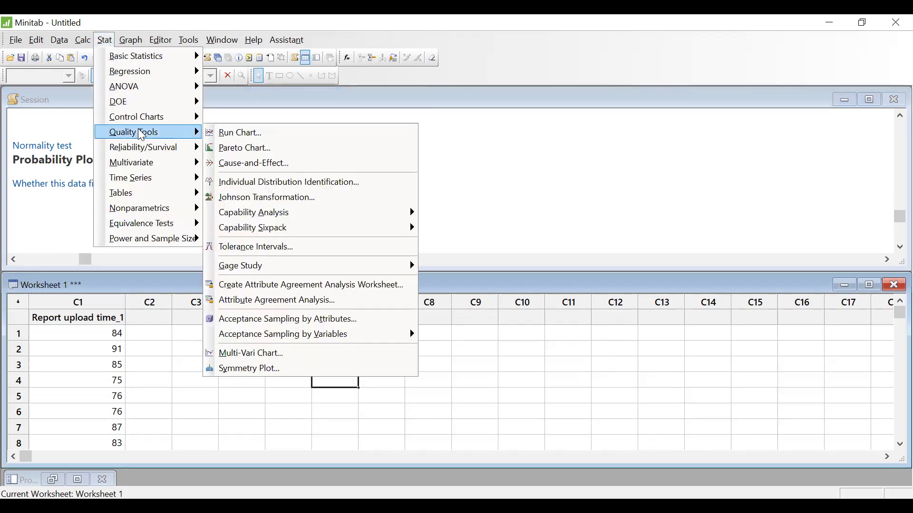
{"action": "left_click", "coordinate": [287, 186]}
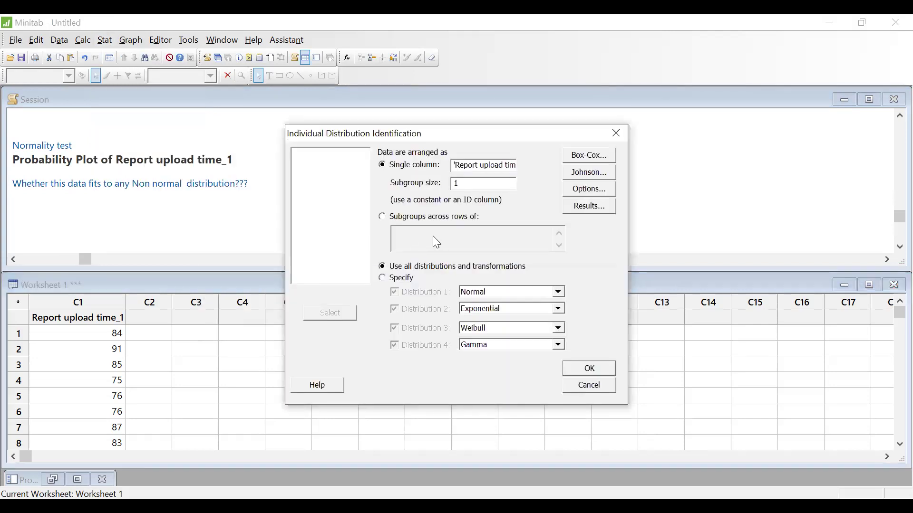
{"action": "left_click", "coordinate": [487, 166]}
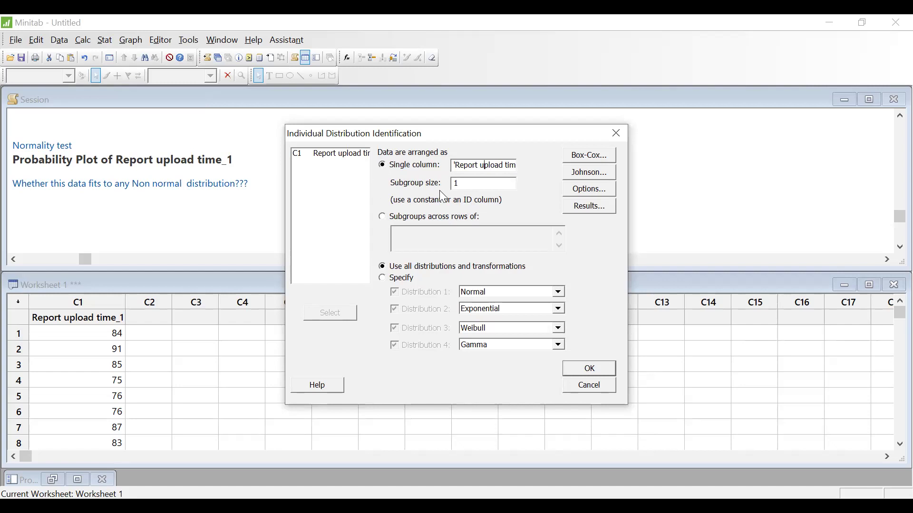
{"action": "double_click", "coordinate": [464, 185]}
{"action": "type", "text": "1"}
{"action": "left_click", "coordinate": [607, 370]}
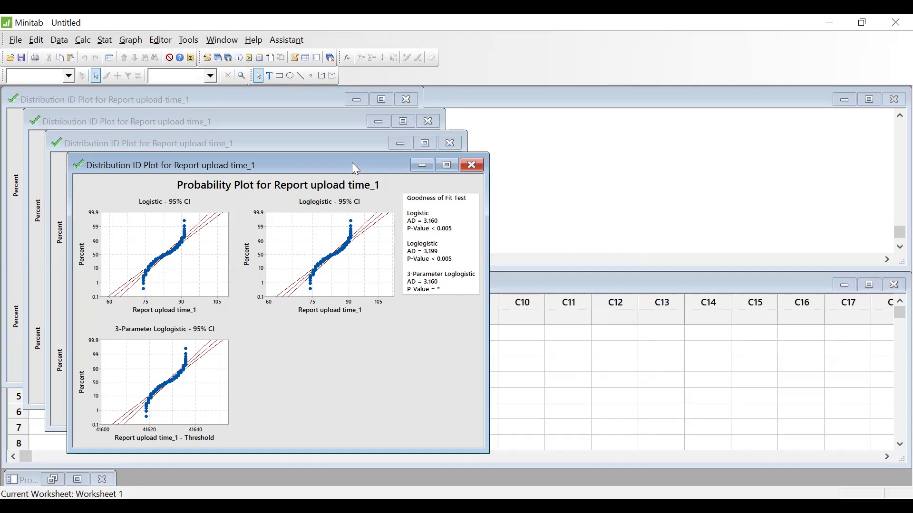
Spread out the stacked distribution ID plots to examine the goodness-of-fit results of each one
{"action": "left_click_drag", "start_coordinate": [352, 163], "coordinate": [733, 295]}
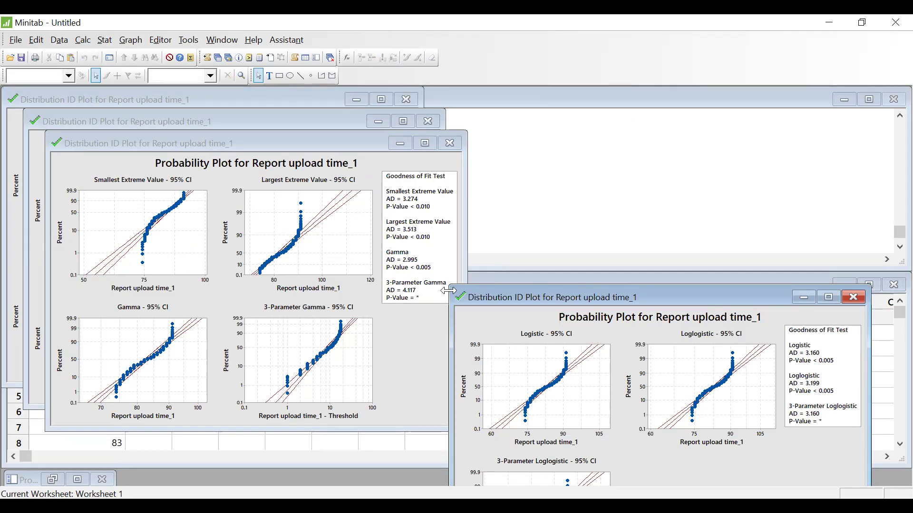
{"action": "left_click", "coordinate": [305, 139]}
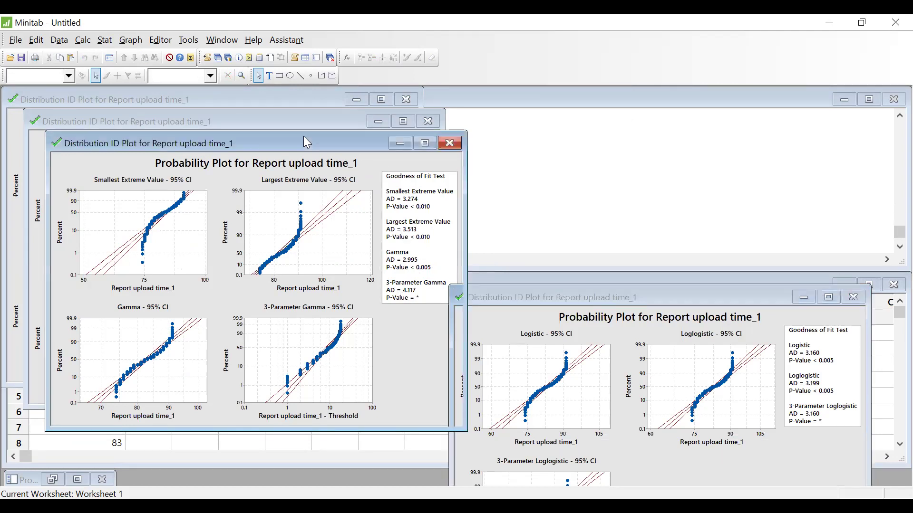
{"action": "left_click_drag", "start_coordinate": [306, 142], "coordinate": [729, 280]}
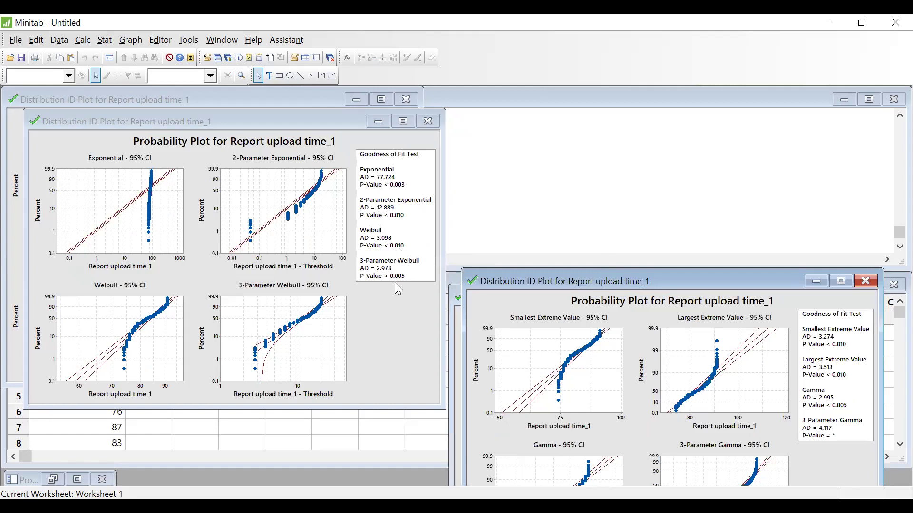
{"action": "left_click_drag", "start_coordinate": [268, 125], "coordinate": [683, 264]}
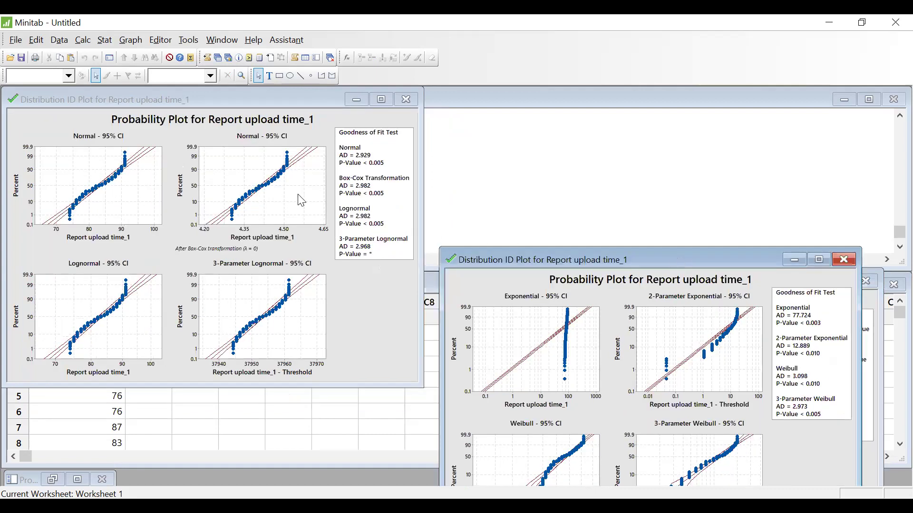
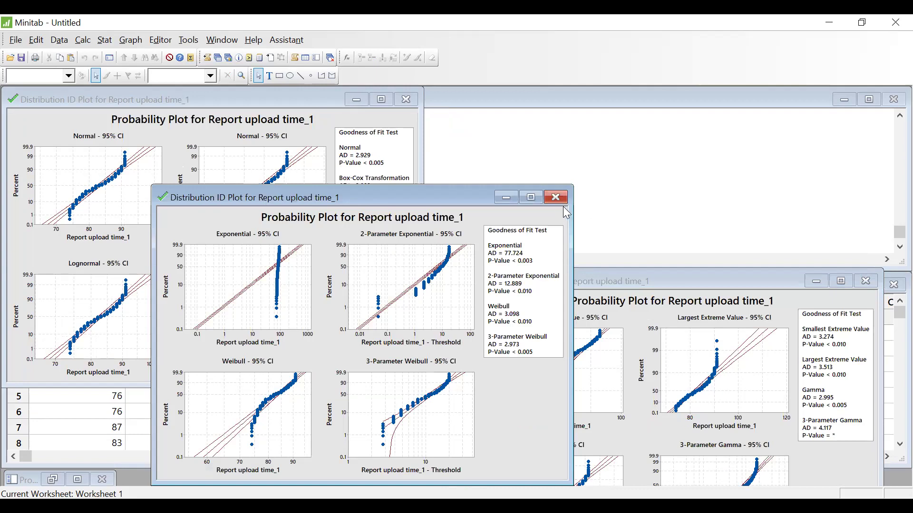
Close all four distribution ID plots without saving them to separate files
{"action": "left_click", "coordinate": [554, 200]}
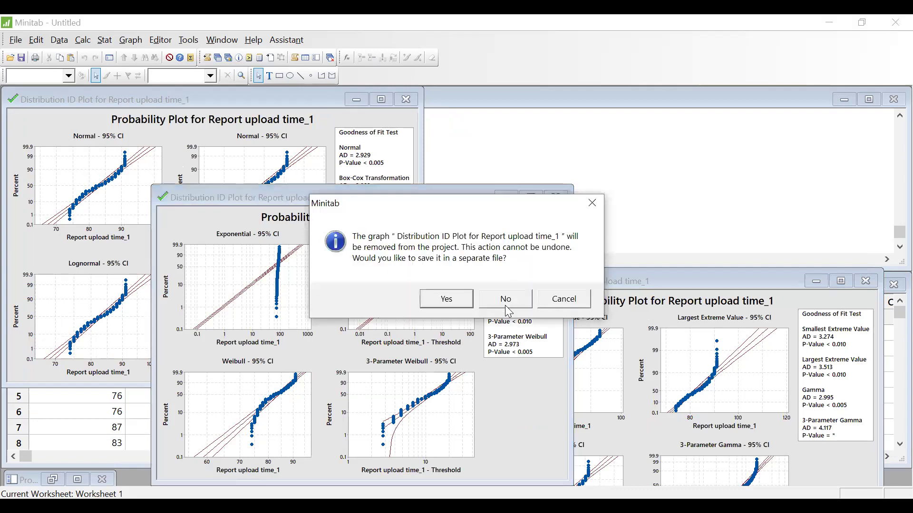
{"action": "left_click", "coordinate": [505, 304]}
{"action": "left_click", "coordinate": [407, 100]}
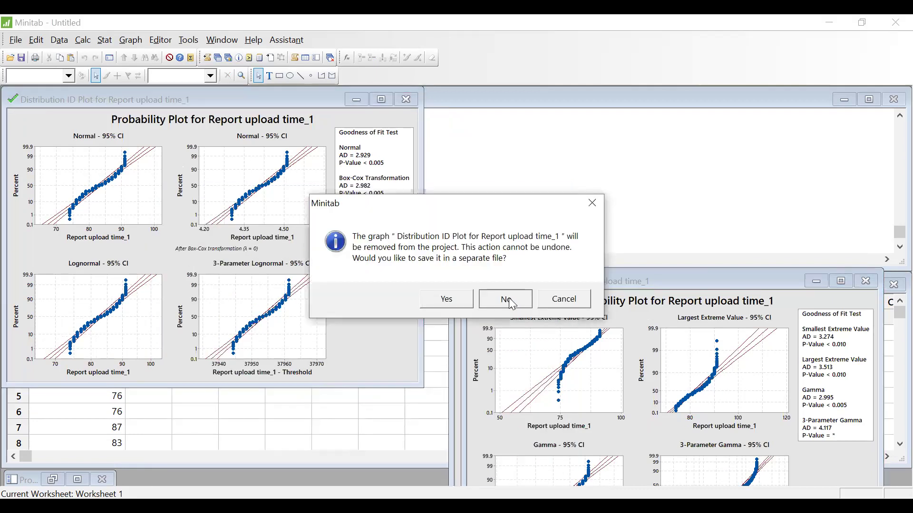
{"action": "left_click", "coordinate": [507, 301]}
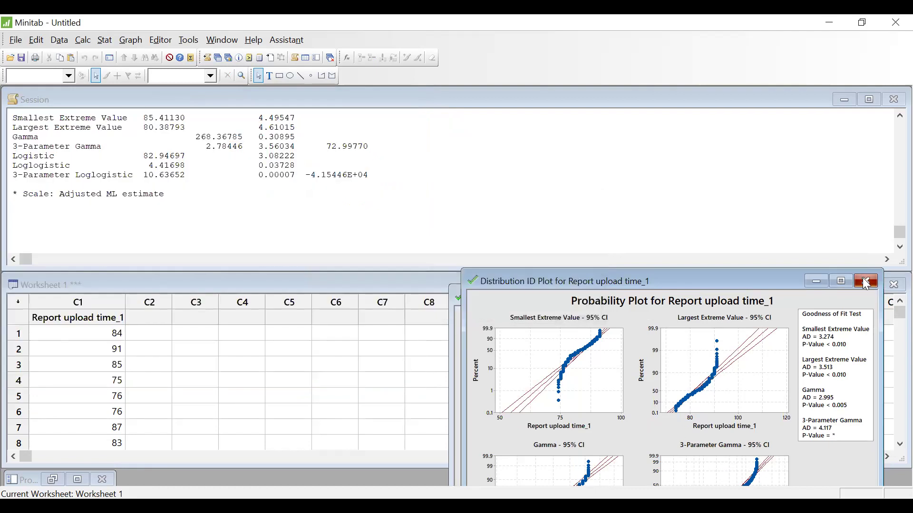
{"action": "left_click", "coordinate": [866, 284]}
{"action": "left_click", "coordinate": [505, 299]}
{"action": "left_click", "coordinate": [852, 300]}
{"action": "left_click", "coordinate": [506, 298]}
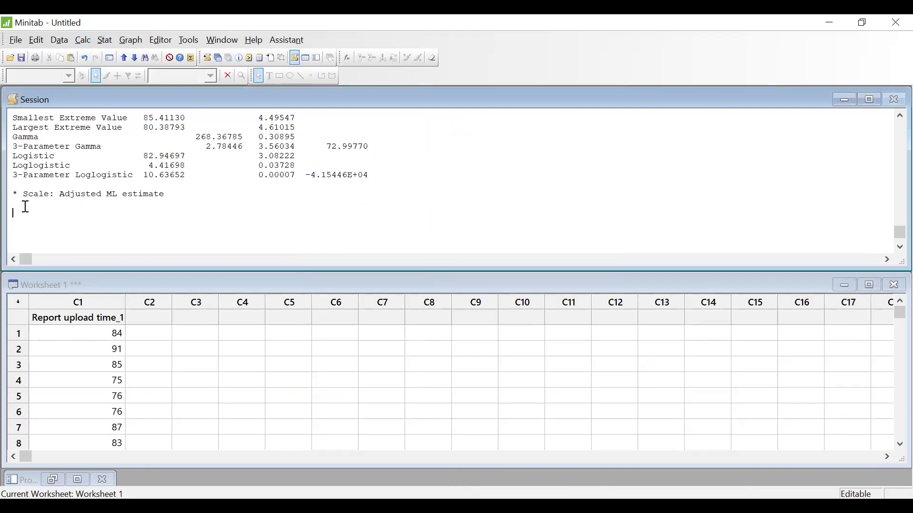
Add the session note "To see that whether can we transform the data to Box cox Transformation" below the distribution results
{"action": "type", "text": "To see that whether can we tran"}
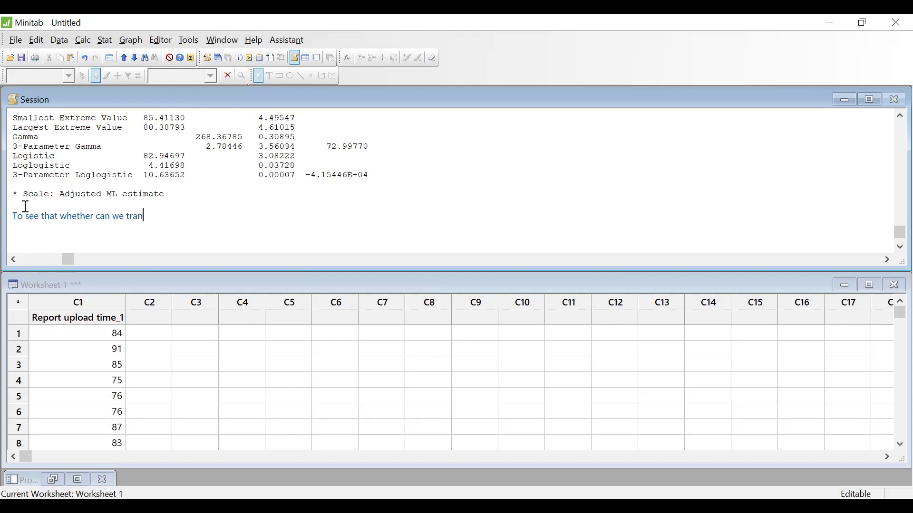
{"action": "type", "text": "sform the data "}
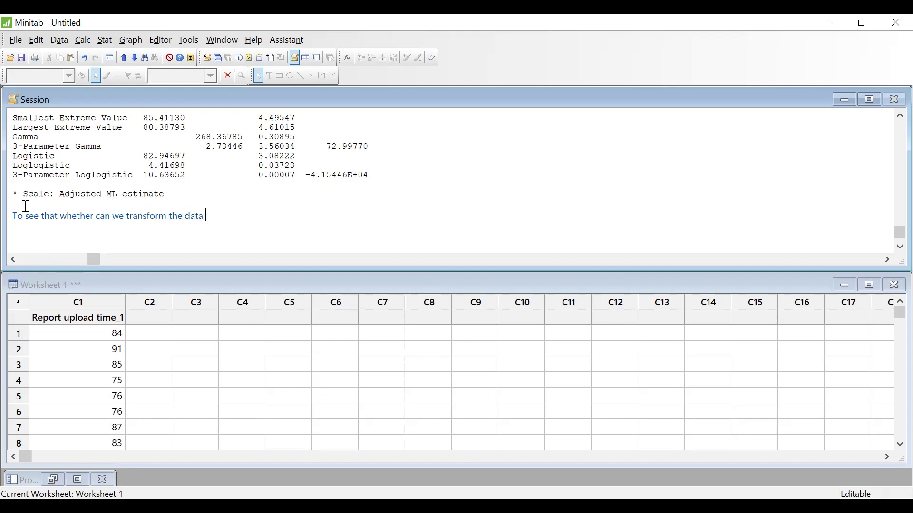
{"action": "type", "text": "to a"}
{"action": "key", "text": "BackSpace"}
{"action": "type", "text": "Box cox "}
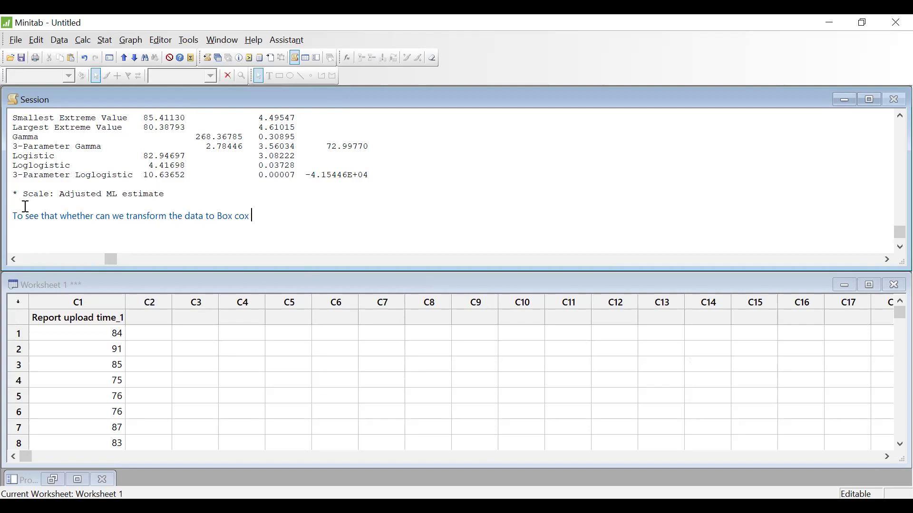
{"action": "type", "text": "Transformation"}
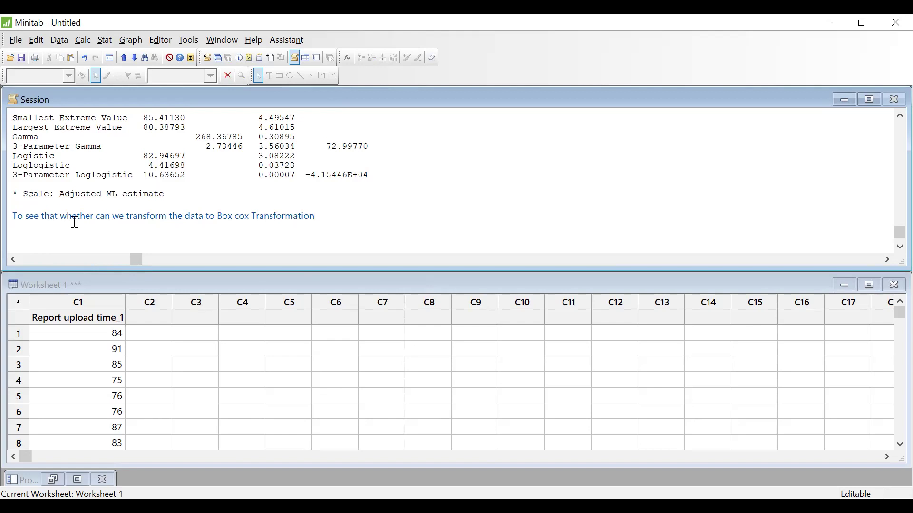
Set up a Box-Cox Transformation with all observations in the single column Report upload time_1 and subgroup size 1
{"action": "left_click", "coordinate": [100, 40]}
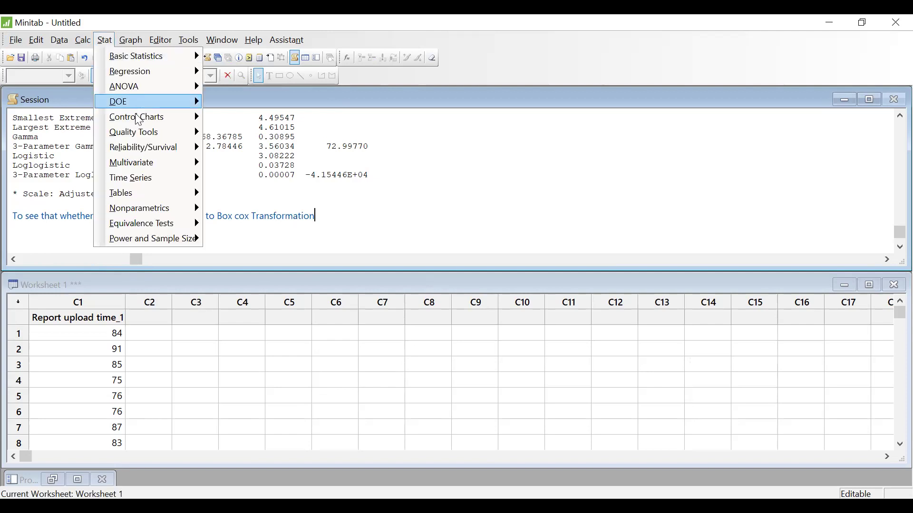
{"action": "mouse_move", "coordinate": [152, 132]}
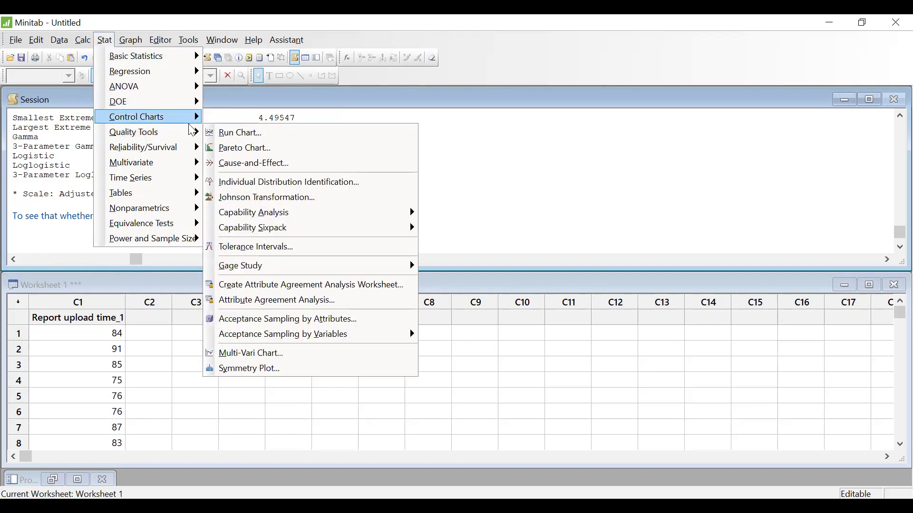
{"action": "mouse_move", "coordinate": [190, 117]}
{"action": "left_click", "coordinate": [244, 122]}
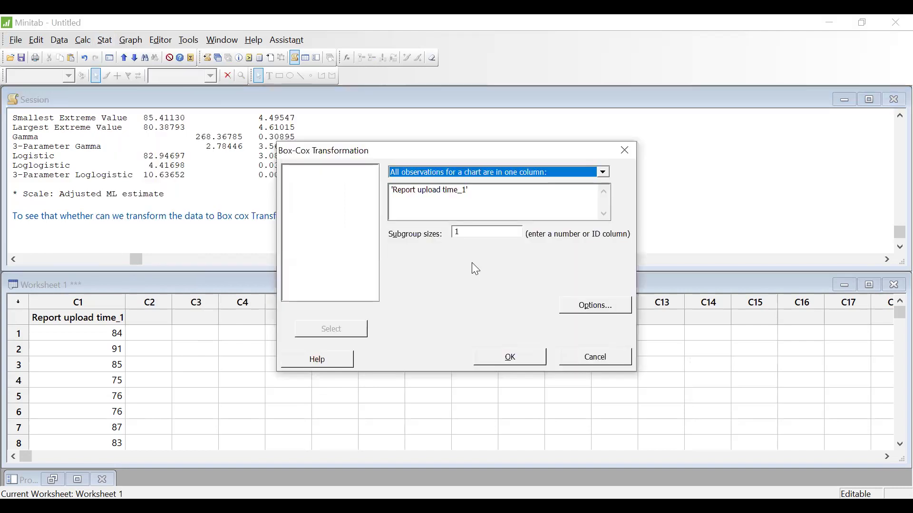
{"action": "left_click_drag", "start_coordinate": [470, 191], "coordinate": [382, 201]}
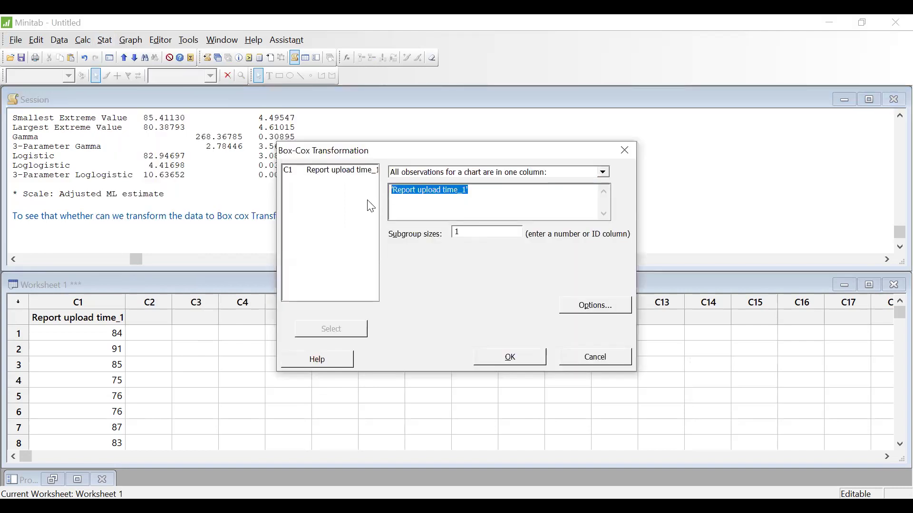
{"action": "key", "text": "BackSpace"}
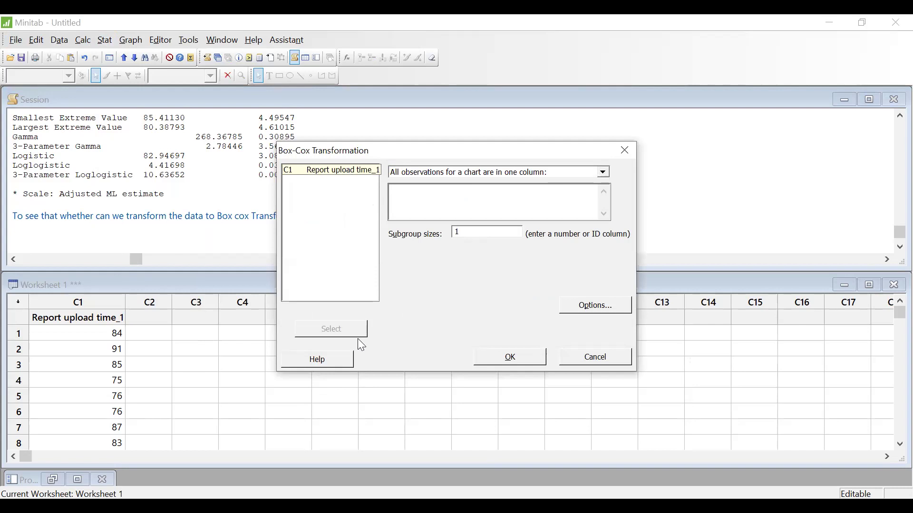
{"action": "left_click", "coordinate": [342, 325]}
{"action": "double_click", "coordinate": [469, 232]}
{"action": "type", "text": "1"}
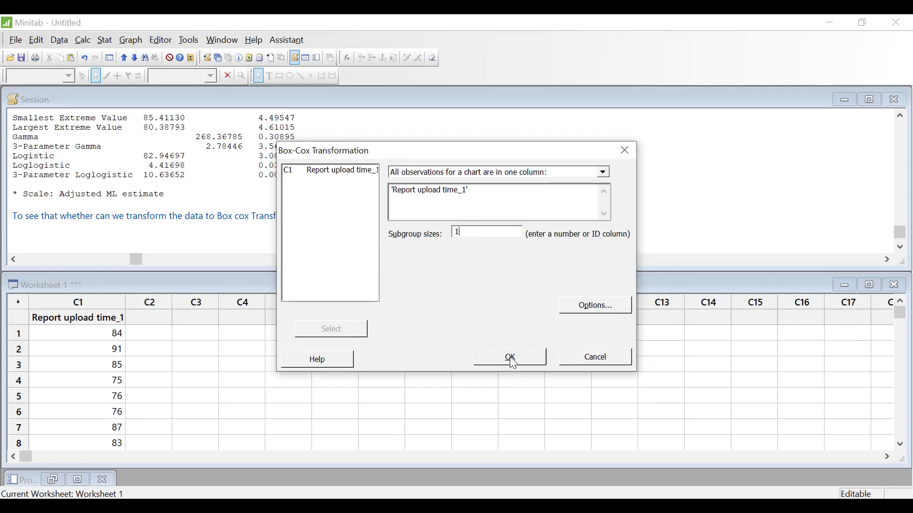
Set the transformed data to be stored in column C3 and run the Box-Cox Transformation
{"action": "left_click", "coordinate": [582, 310]}
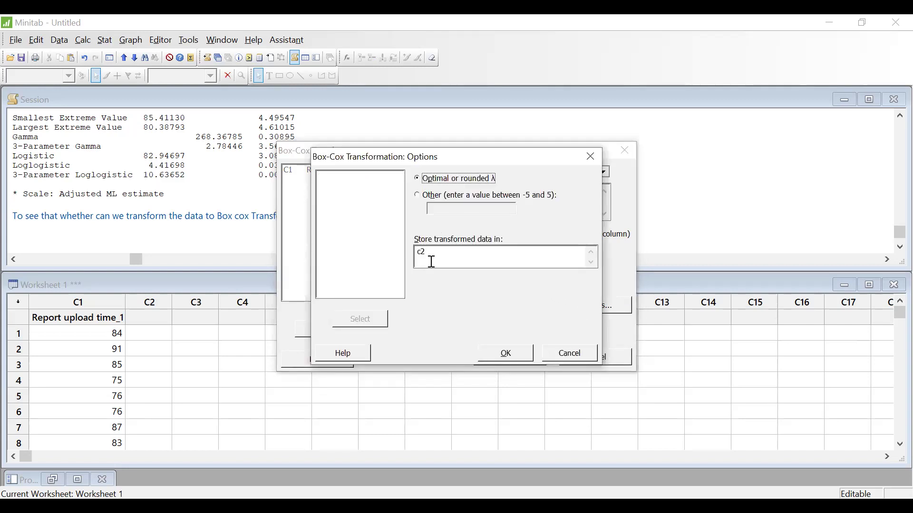
{"action": "left_click_drag", "start_coordinate": [431, 262], "coordinate": [408, 261]}
{"action": "key", "text": "BackSpace"}
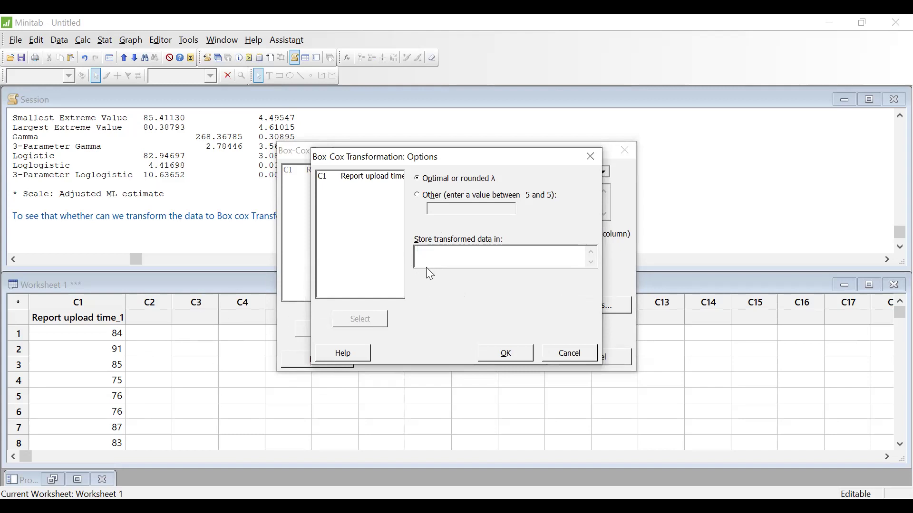
{"action": "type", "text": "c3"}
{"action": "left_click", "coordinate": [526, 357]}
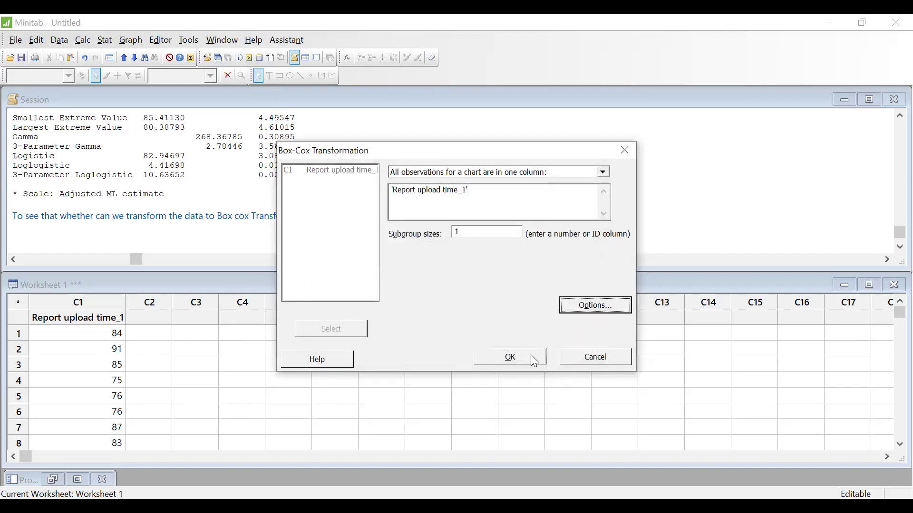
{"action": "left_click", "coordinate": [530, 358]}
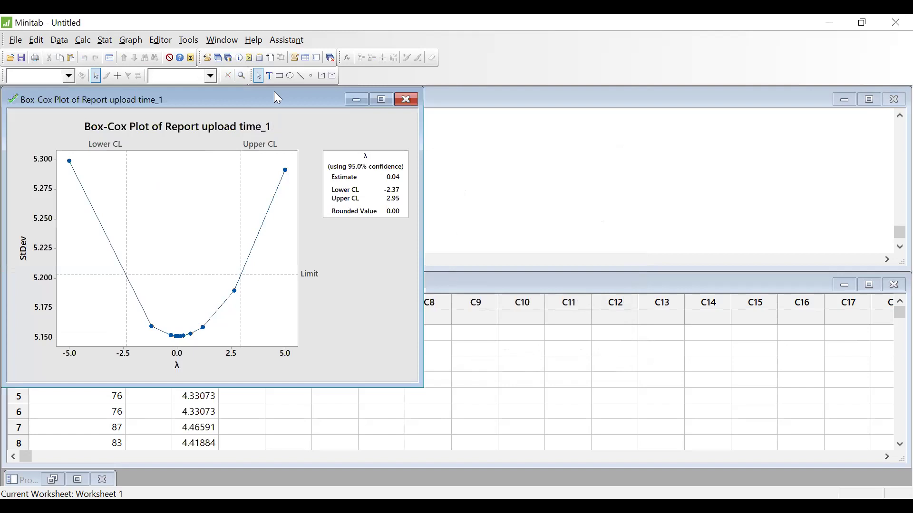
Move the Box-Cox plot clear of the worksheet and name column C3 "Box cox Transformed"
{"action": "left_click_drag", "start_coordinate": [278, 99], "coordinate": [828, 230]}
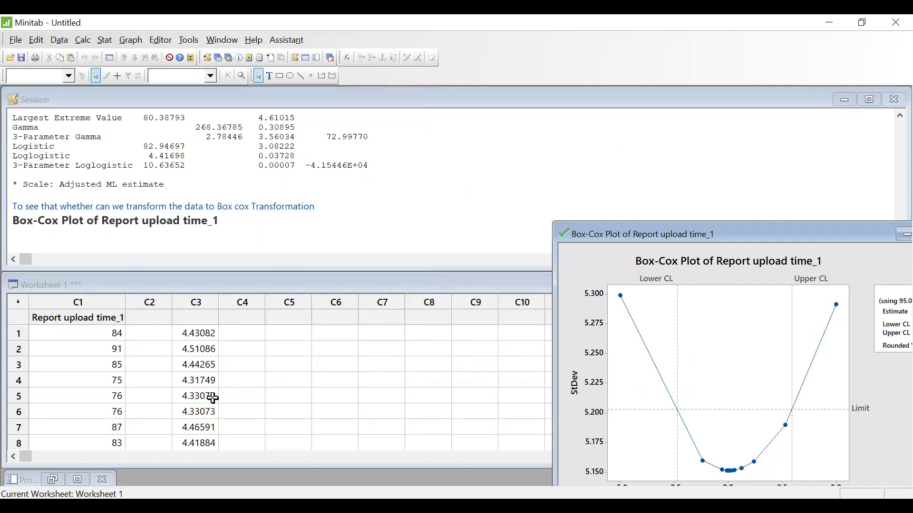
{"action": "left_click", "coordinate": [208, 320]}
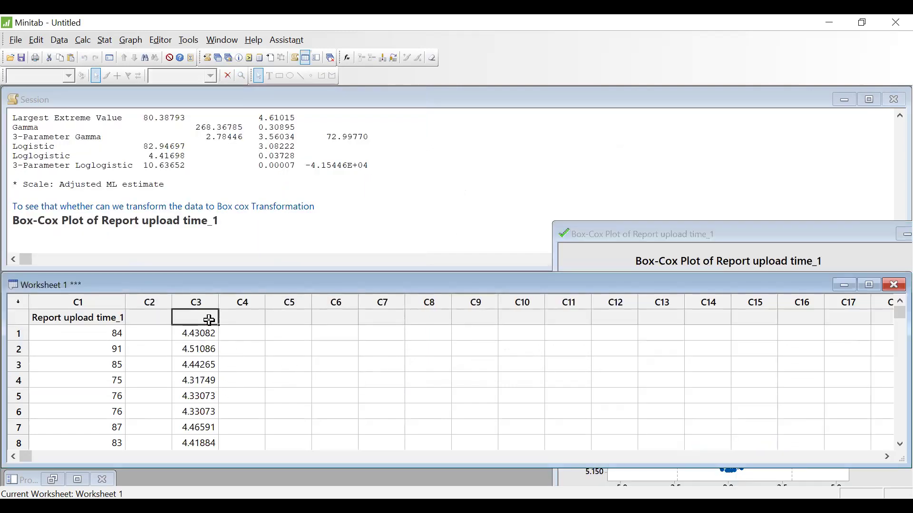
{"action": "type", "text": "Box"}
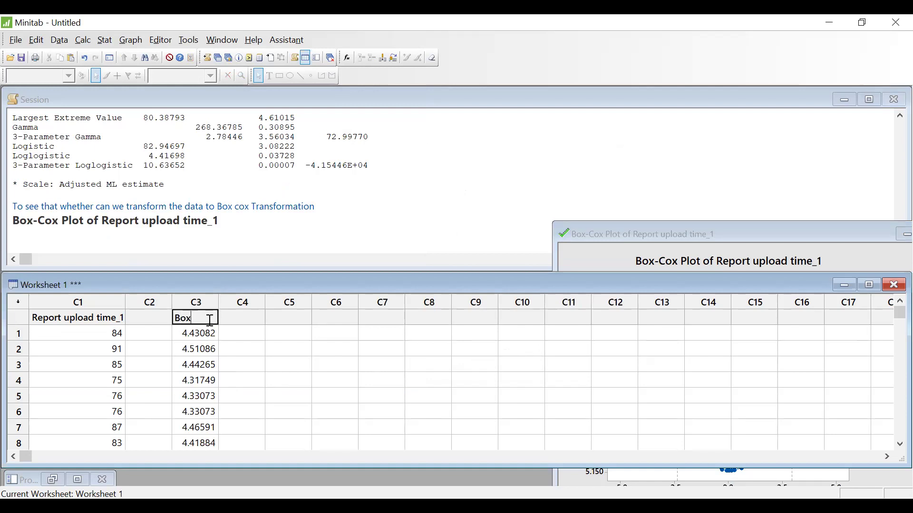
{"action": "type", "text": " cox Transformed"}
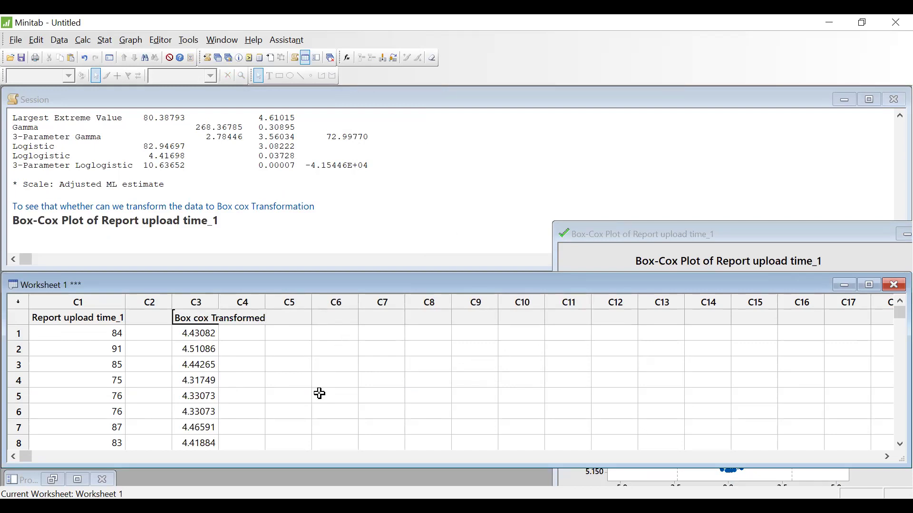
{"action": "left_click_drag", "start_coordinate": [320, 394], "coordinate": [378, 397]}
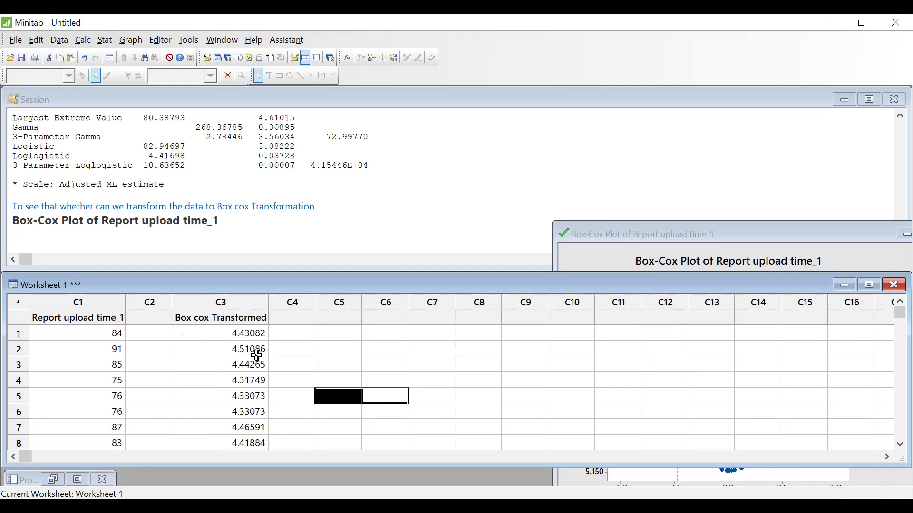
Run an Anderson-Darling Normality Test on Box cox Transformed and move the resulting probability plot clear of the session output
{"action": "left_click", "coordinate": [104, 41]}
{"action": "mouse_move", "coordinate": [121, 60]}
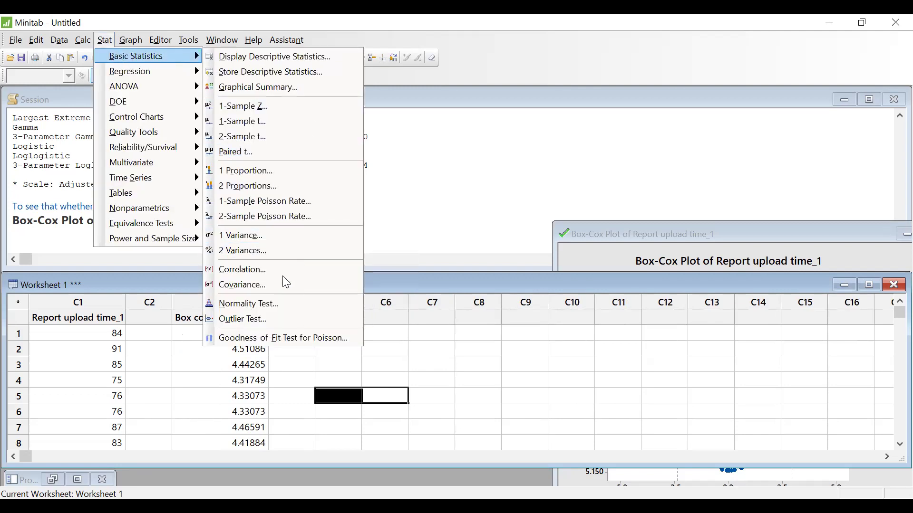
{"action": "left_click", "coordinate": [276, 306]}
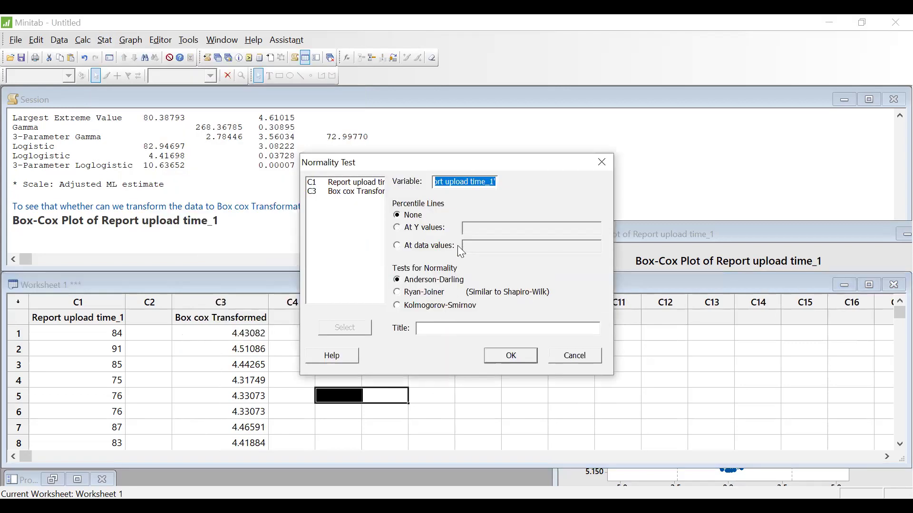
{"action": "double_click", "coordinate": [369, 192]}
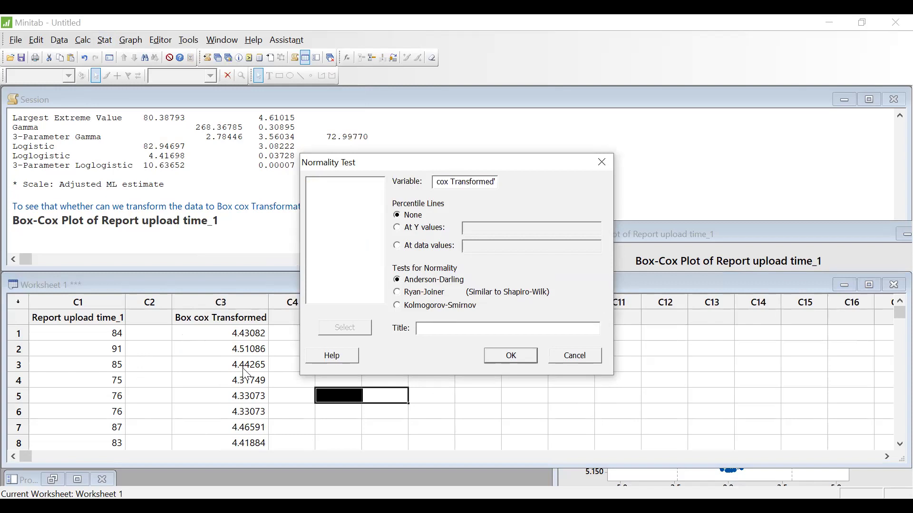
{"action": "left_click", "coordinate": [507, 351]}
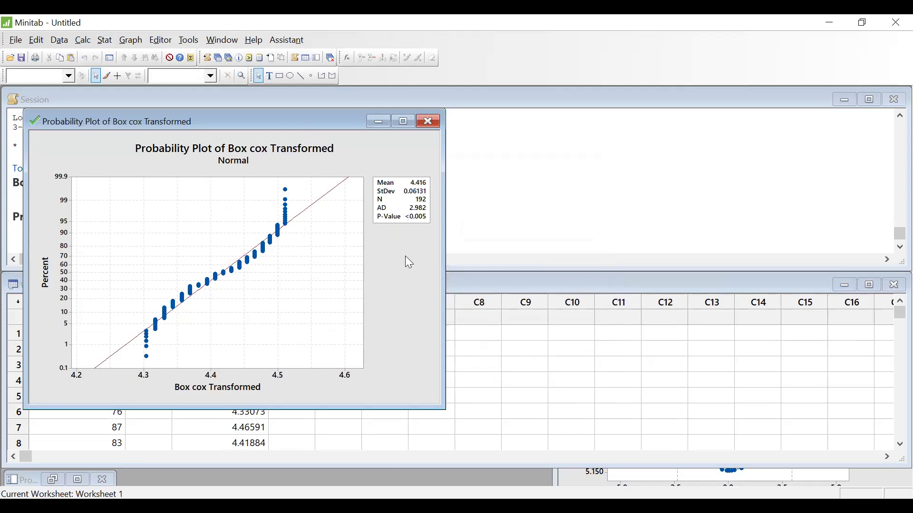
{"action": "left_click_drag", "start_coordinate": [405, 256], "coordinate": [788, 341]}
Add the session note "The data is not Normal even after Box Cox transformation" below the probability plot heading
{"action": "left_click", "coordinate": [265, 224]}
{"action": "key", "text": "Return"}
{"action": "type", "text": "Thae"}
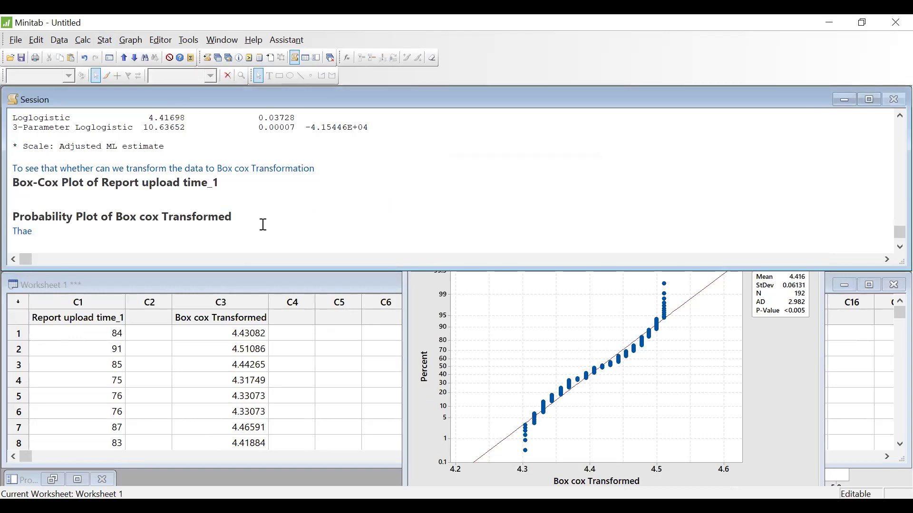
{"action": "key", "text": "BackSpace"}
{"action": "key", "text": "BackSpace"}
{"action": "type", "text": "e data is not Normal even afater"}
{"action": "key", "text": "BackSpace"}
{"action": "key", "text": "BackSpace"}
{"action": "key", "text": "BackSpace"}
{"action": "key", "text": "BackSpace"}
{"action": "type", "text": "ter"}
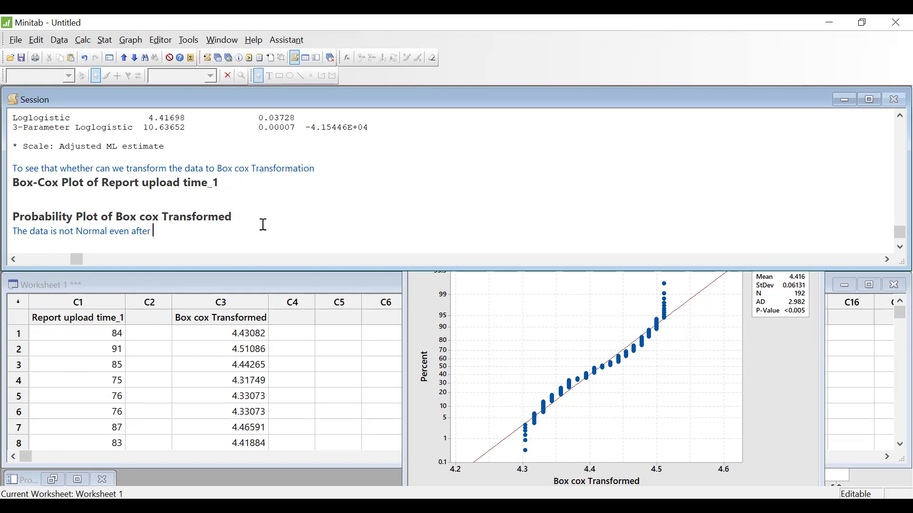
{"action": "type", "text": " Box Cox transformation"}
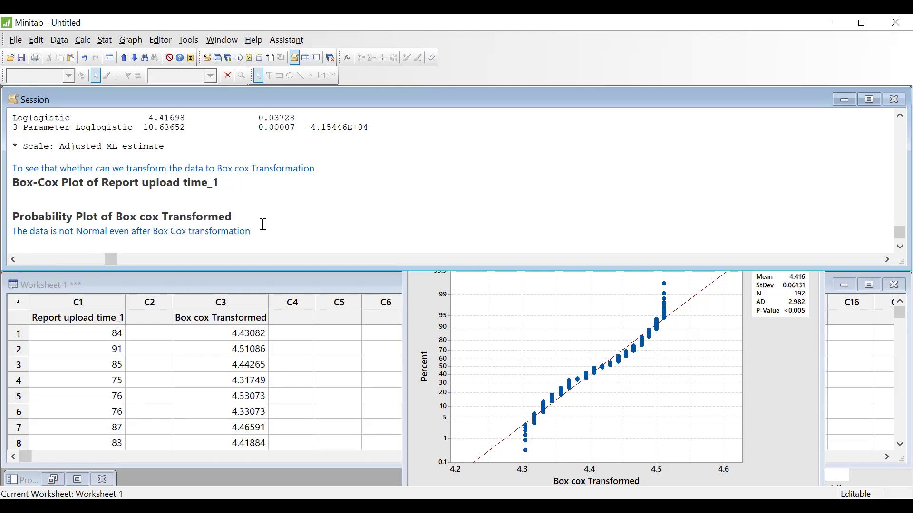
Add a second session note, "We need to try Johnson Transformation", one blank line below the previous note
{"action": "key", "text": "Return"}
{"action": "key", "text": "Return"}
{"action": "type", "text": "We nee"}
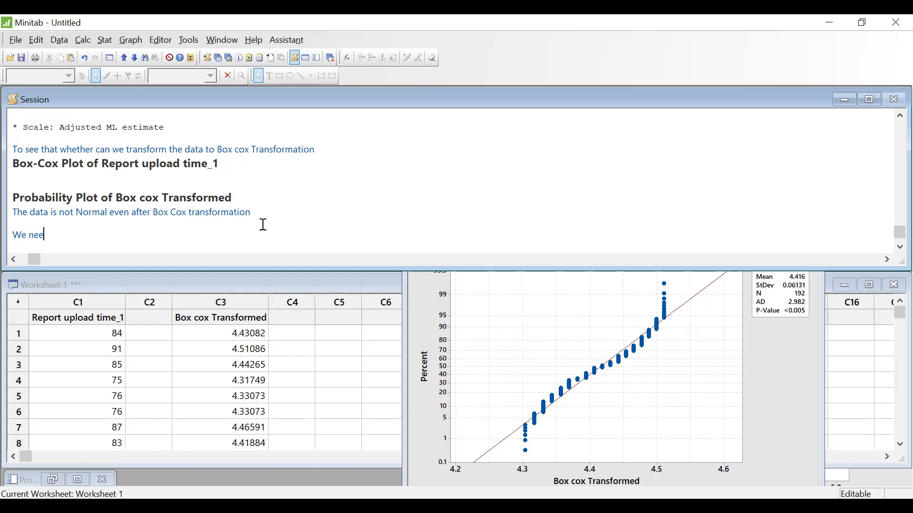
{"action": "type", "text": "d to try J"}
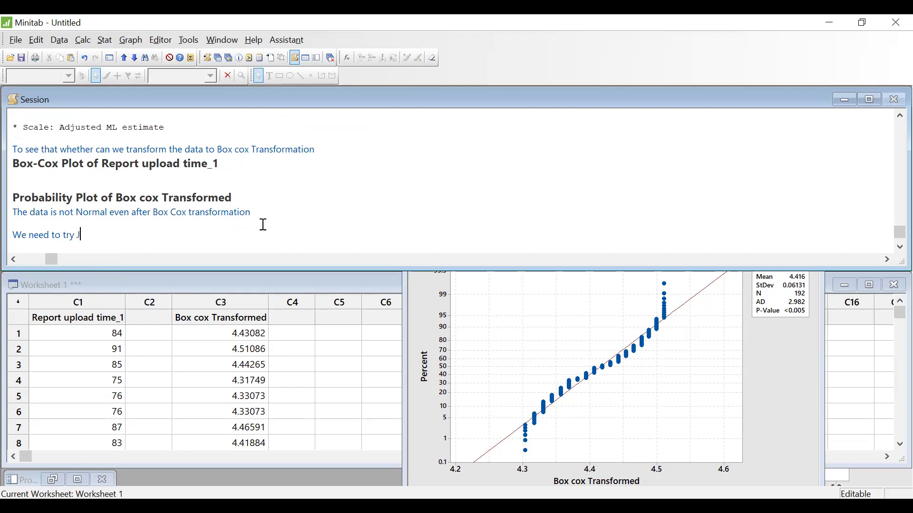
{"action": "type", "text": "ohnson Transformation"}
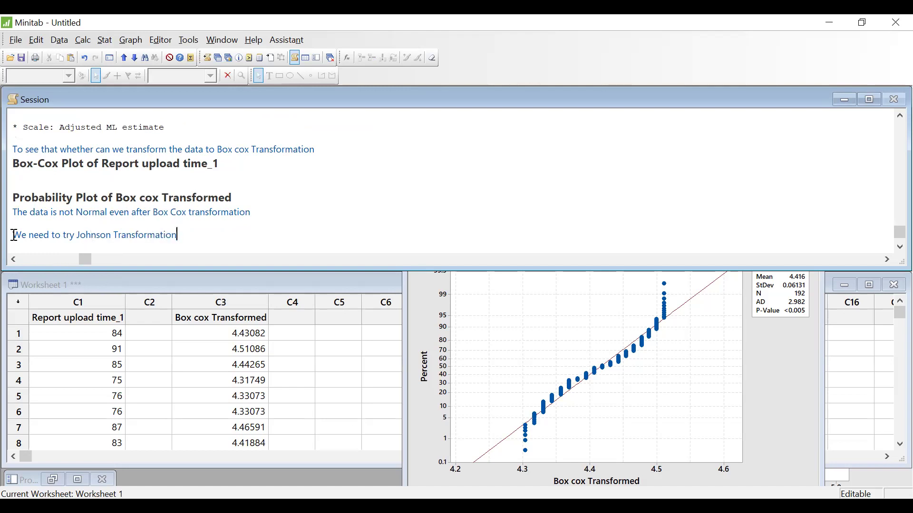
Set up a Johnson Transformation of the single column Report upload time_1, storing the transformed data in C5
{"action": "left_click", "coordinate": [106, 41]}
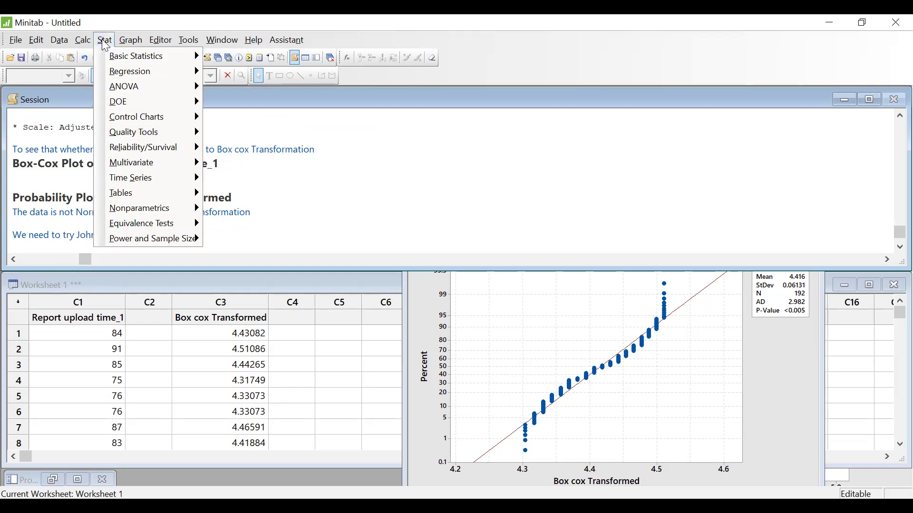
{"action": "mouse_move", "coordinate": [132, 136]}
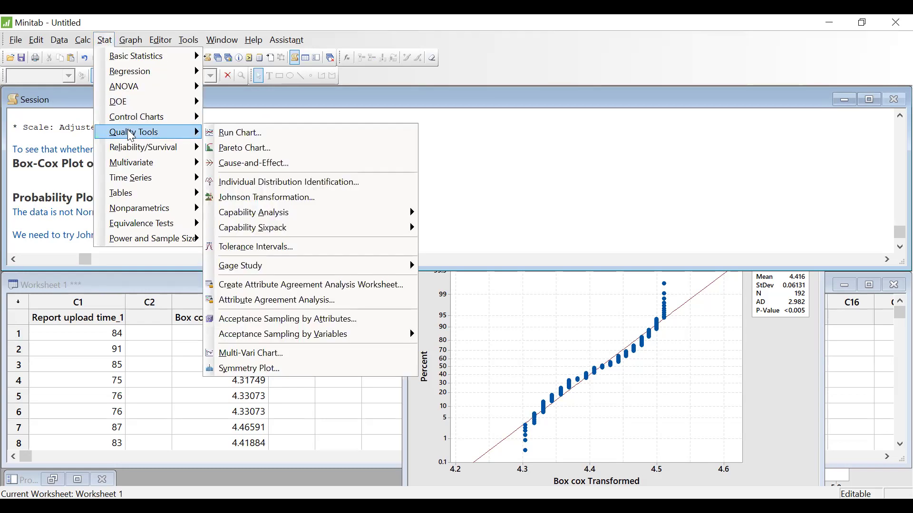
{"action": "left_click", "coordinate": [302, 204]}
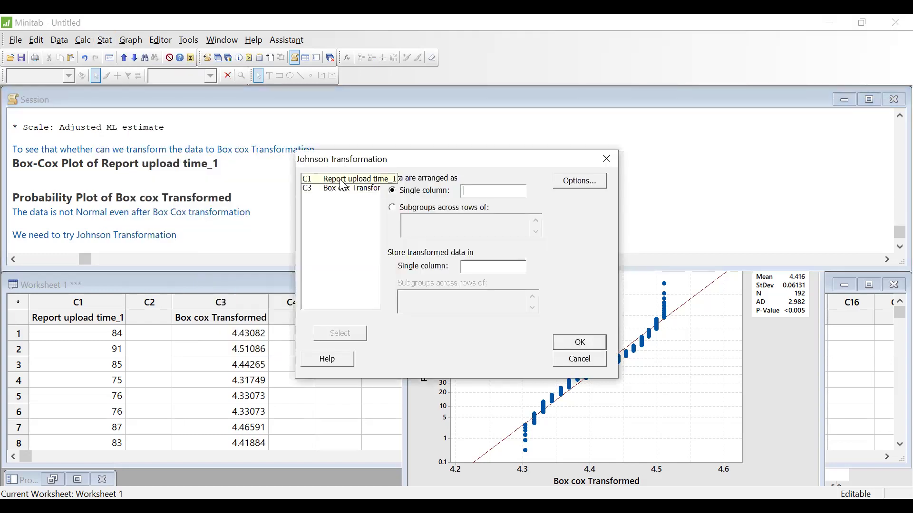
{"action": "double_click", "coordinate": [342, 183]}
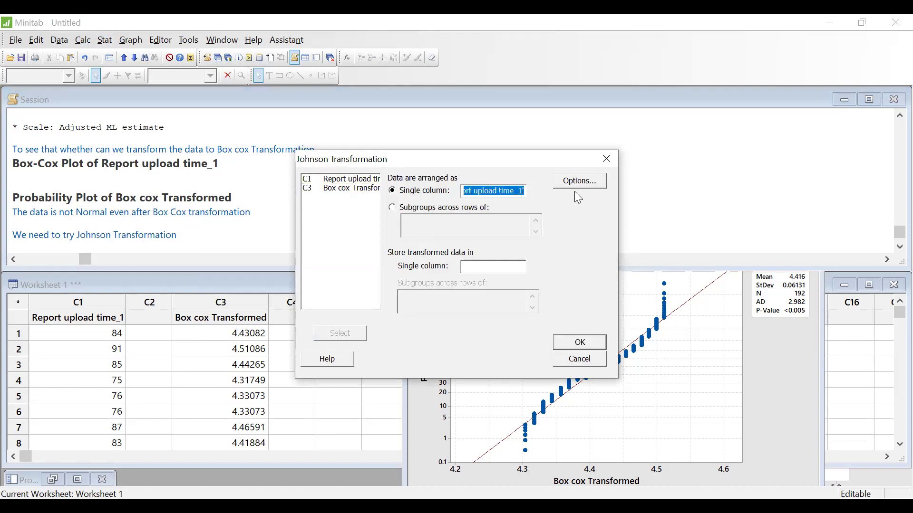
{"action": "left_click", "coordinate": [472, 267]}
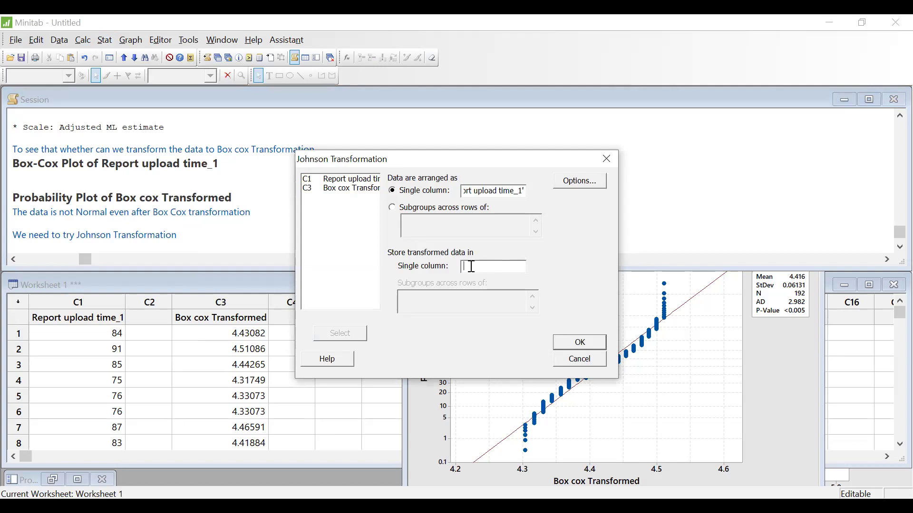
{"action": "type", "text": "c5"}
Set the P-value to select best fit to 0.05 and run the Johnson Transformation
{"action": "left_click", "coordinate": [580, 181]}
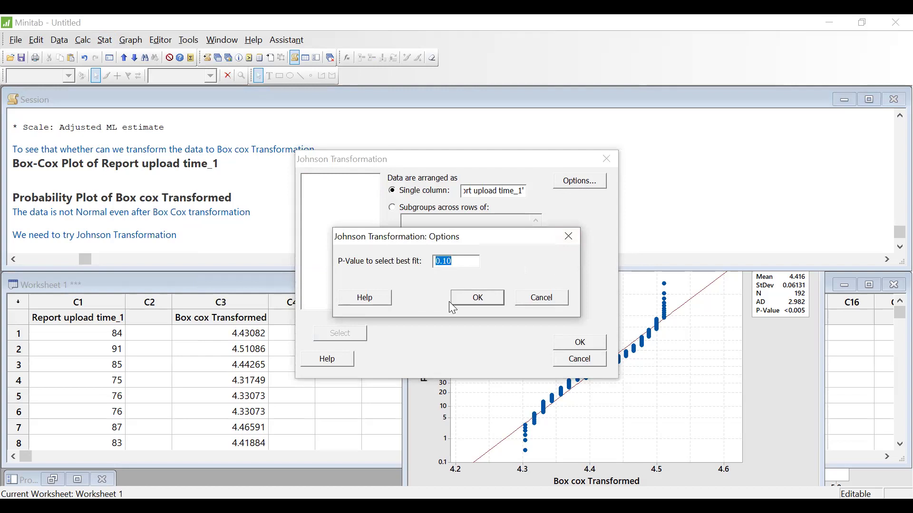
{"action": "type", "text": "0.05"}
{"action": "left_click", "coordinate": [486, 301]}
{"action": "left_click", "coordinate": [584, 342]}
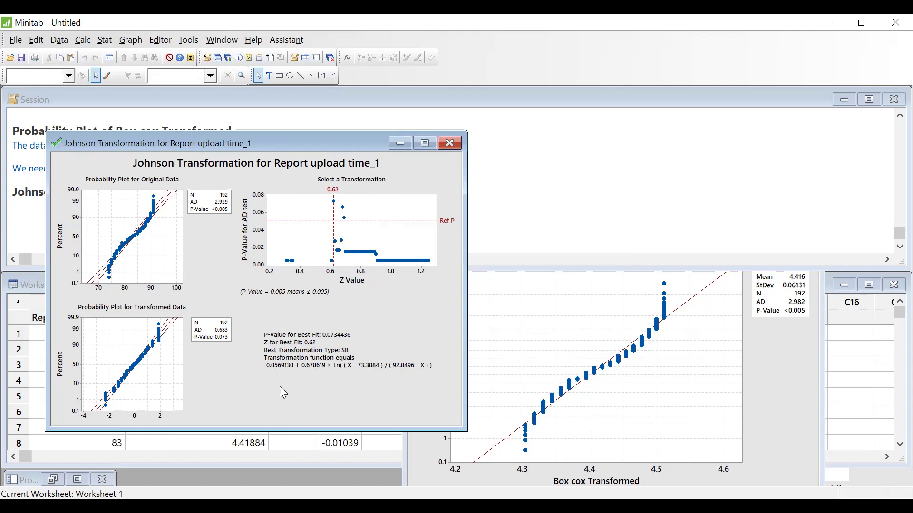
Enlarge the Johnson Transformation plot to examine its P-values and transformation function, then restore it and move it clear of the worksheet
{"action": "left_click", "coordinate": [424, 143]}
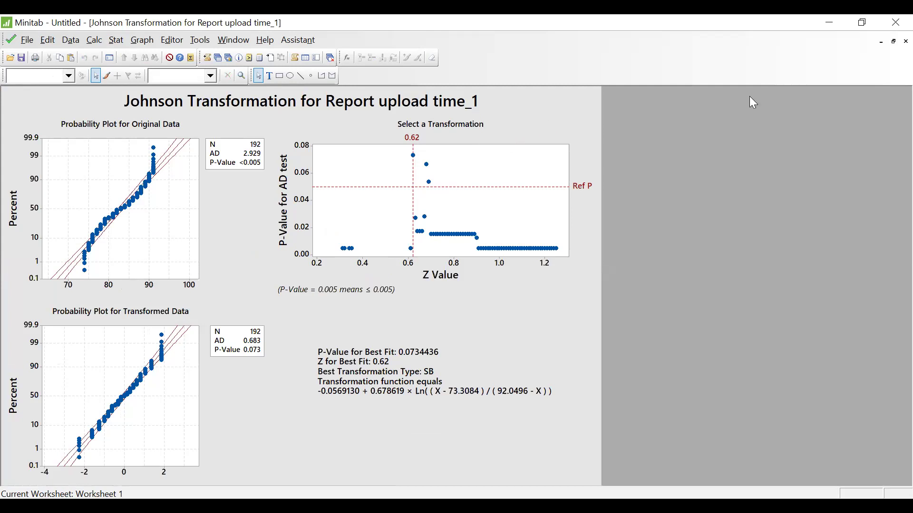
{"action": "left_click", "coordinate": [893, 41]}
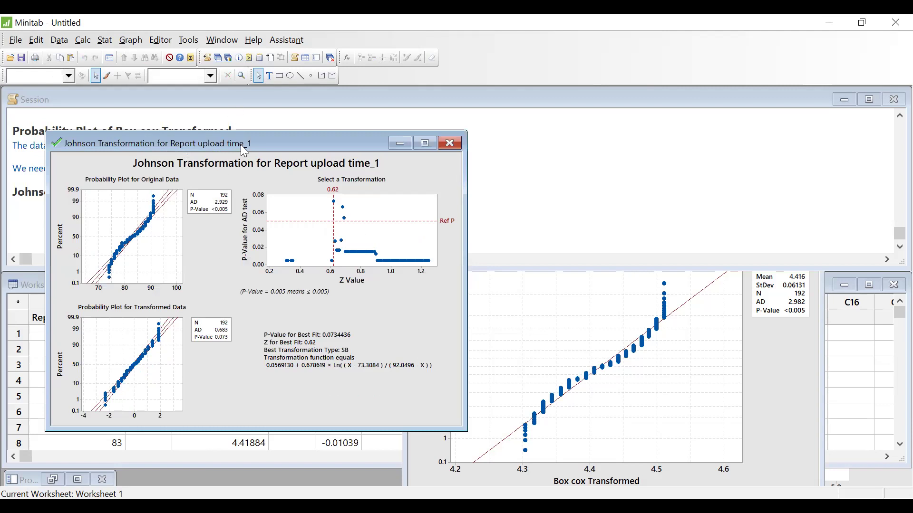
{"action": "left_click_drag", "start_coordinate": [243, 146], "coordinate": [717, 225]}
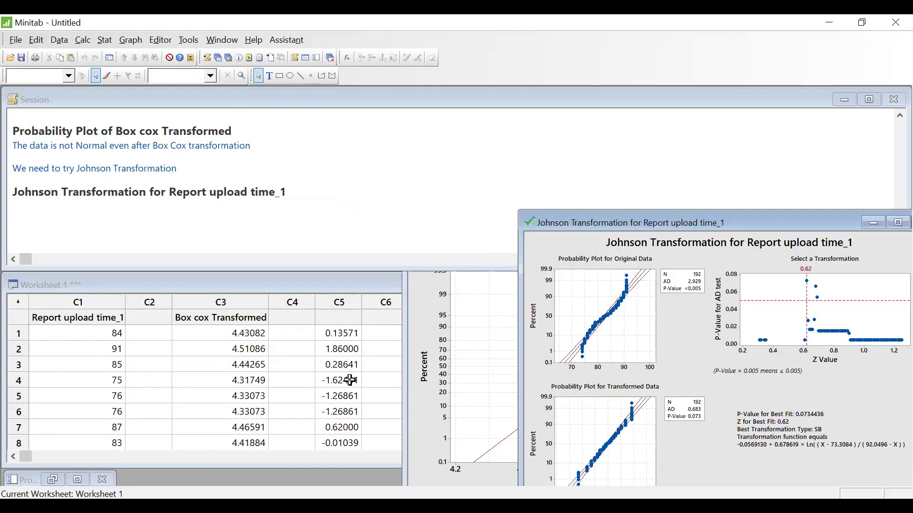
Name worksheet column C5 "J Transformed"
{"action": "left_click", "coordinate": [331, 323]}
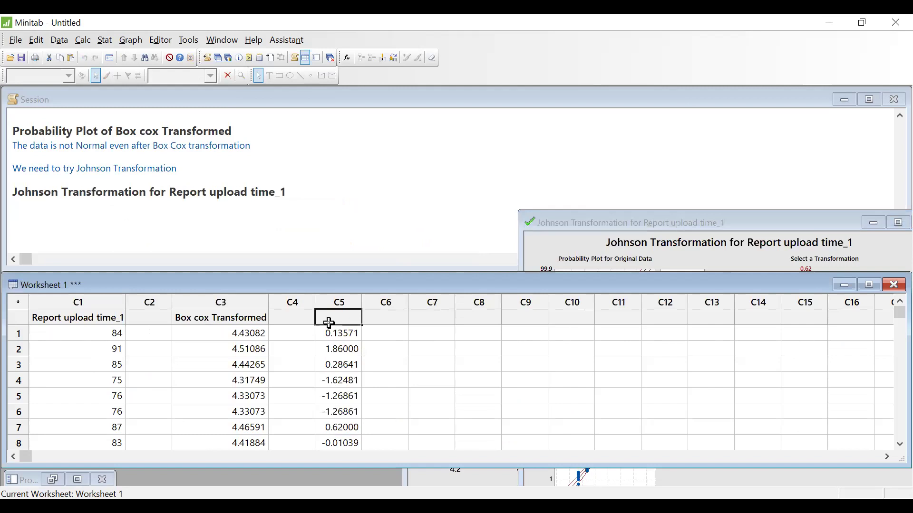
{"action": "type", "text": "J"}
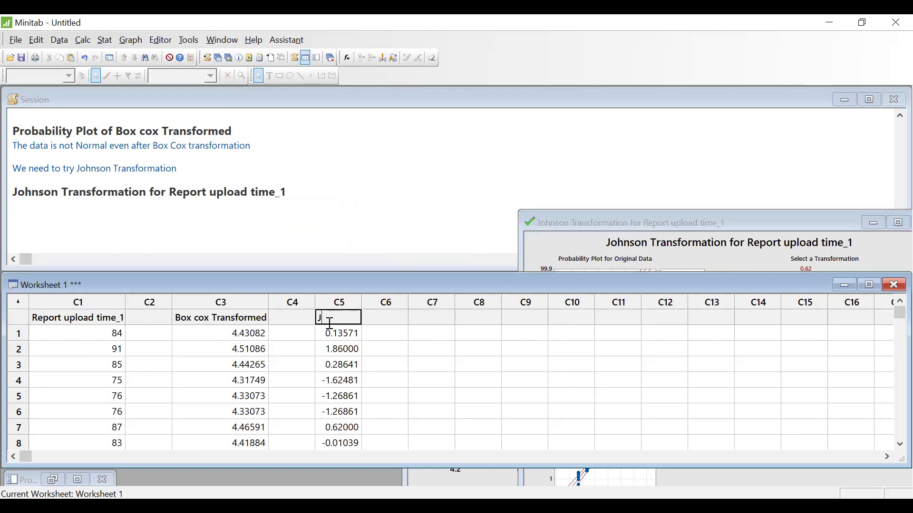
{"action": "type", "text": " Transformed"}
{"action": "left_click", "coordinate": [404, 363]}
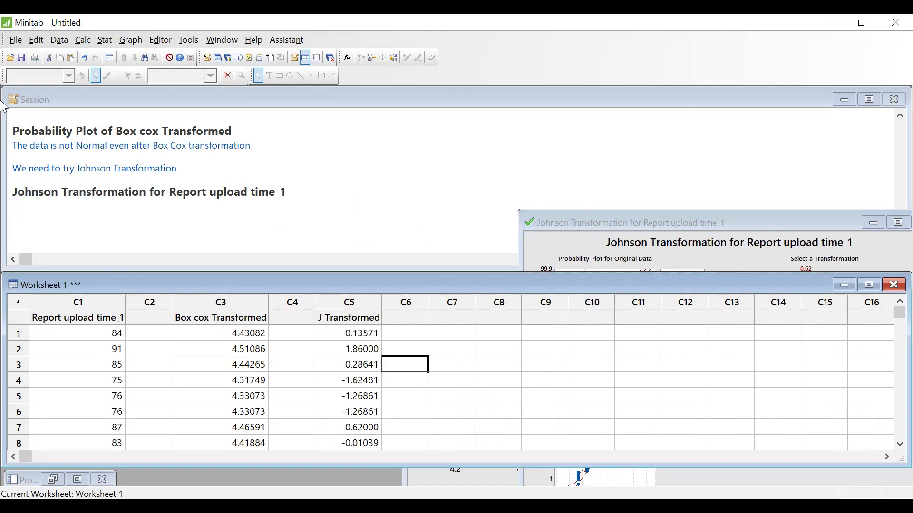
Run an Anderson-Darling normality test on the J Transformed column and move its probability plot clear of the transformed data columns
{"action": "left_click", "coordinate": [100, 45]}
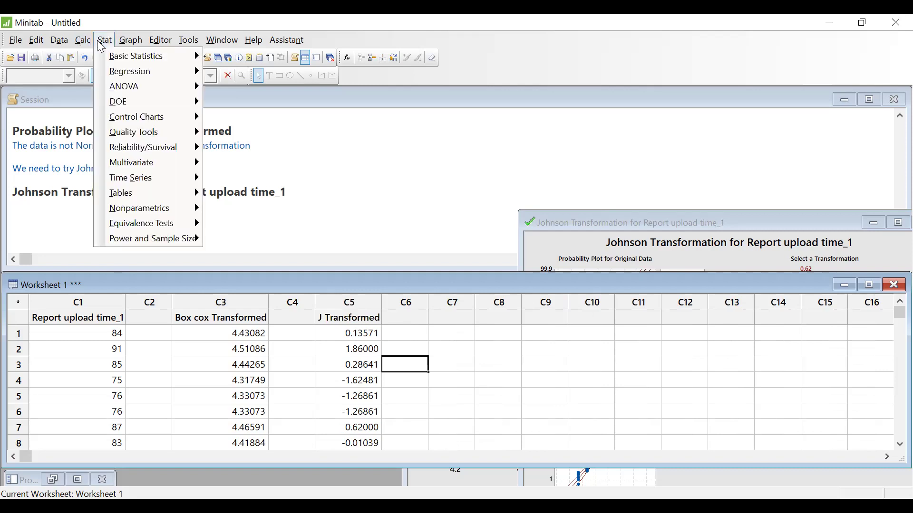
{"action": "mouse_move", "coordinate": [152, 55]}
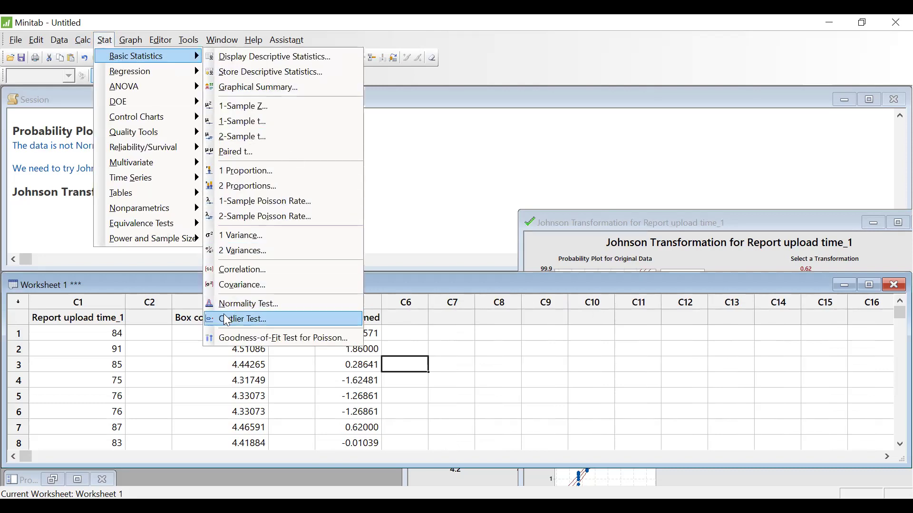
{"action": "left_click", "coordinate": [236, 307]}
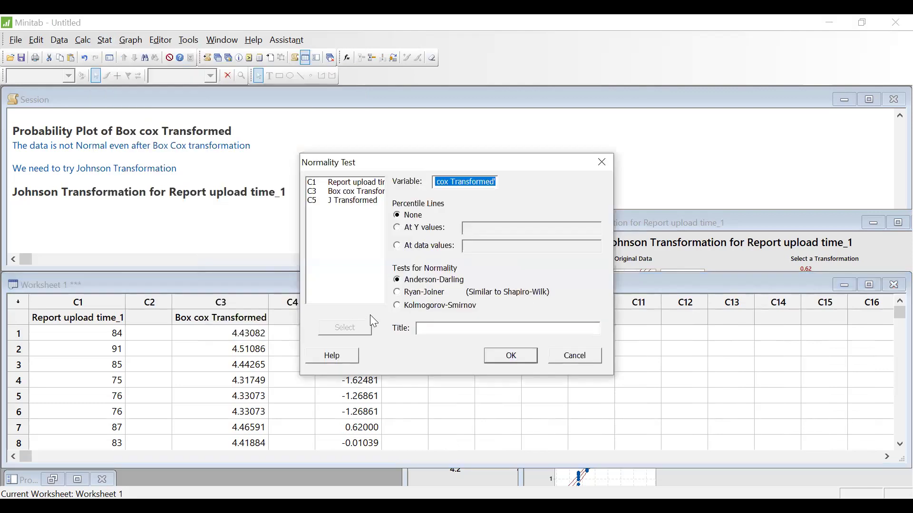
{"action": "double_click", "coordinate": [350, 210]}
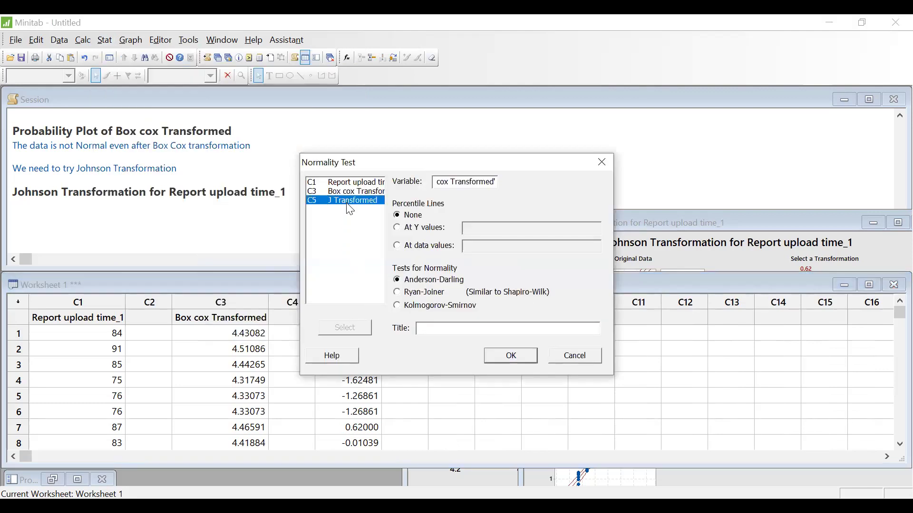
{"action": "left_click", "coordinate": [496, 356]}
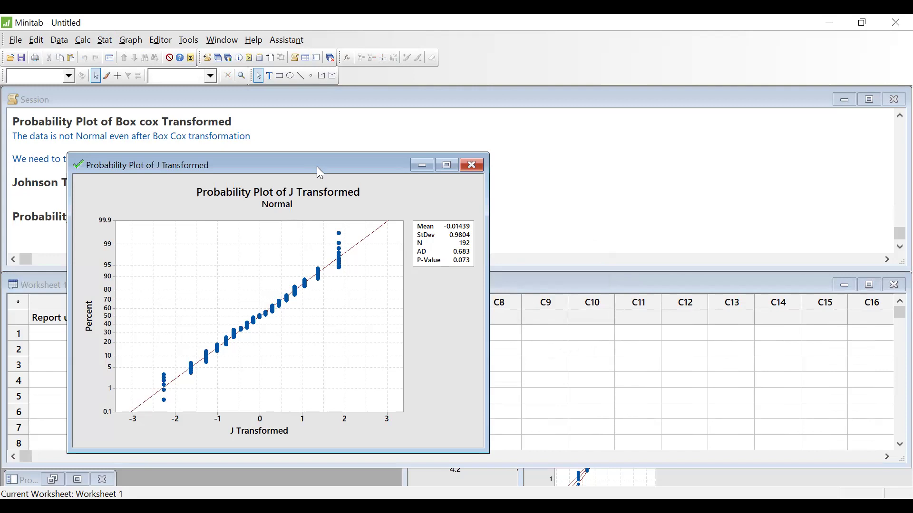
{"action": "left_click_drag", "start_coordinate": [317, 166], "coordinate": [639, 198]}
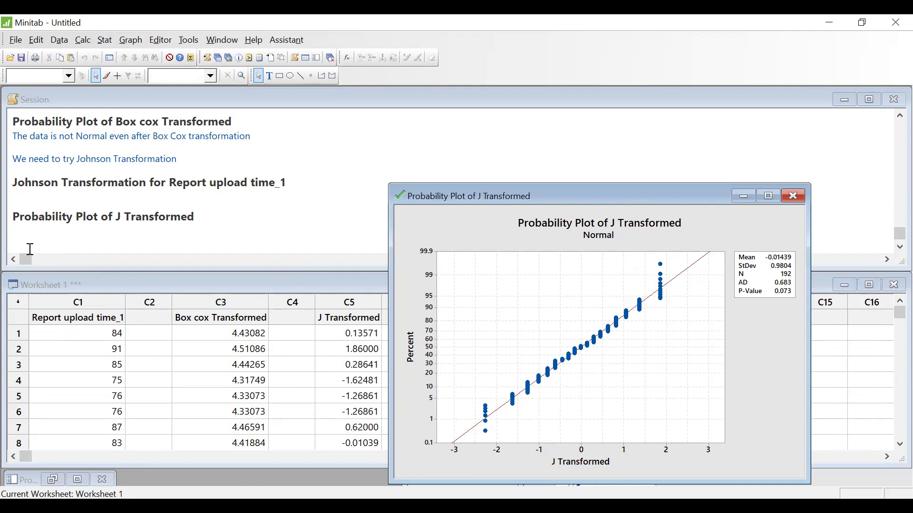
Add the session note "We can convert this data to Normal by using Johnson Transformation" below the Probability Plot of J Transformed heading
{"action": "left_click", "coordinate": [49, 236]}
{"action": "type", "text": "We "}
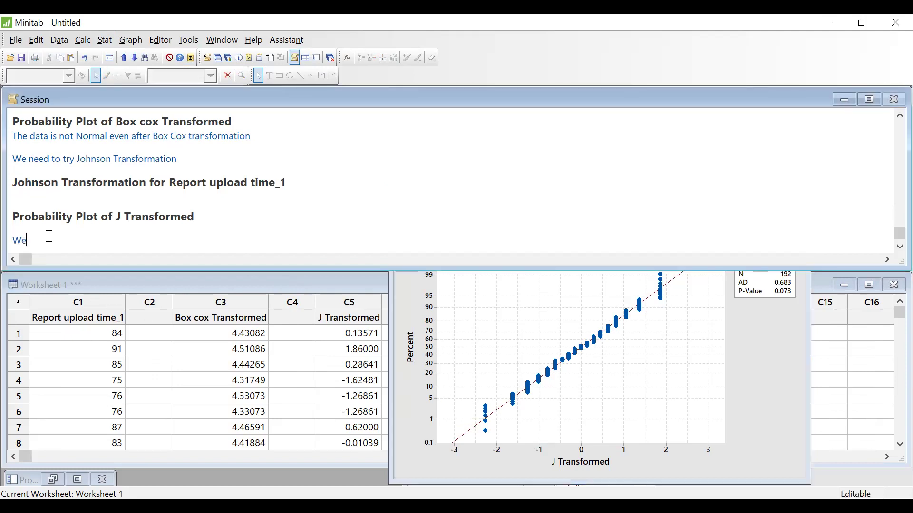
{"action": "type", "text": "can convert th"}
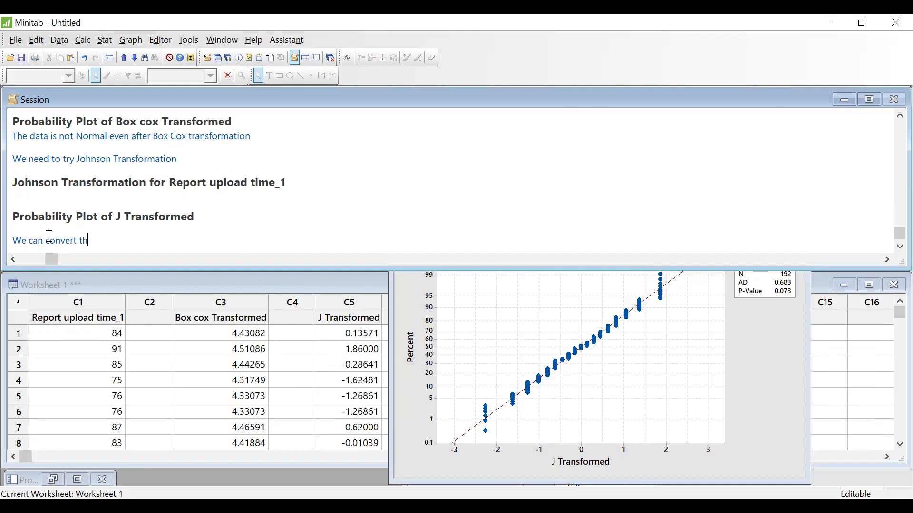
{"action": "type", "text": "is data to Normal by "}
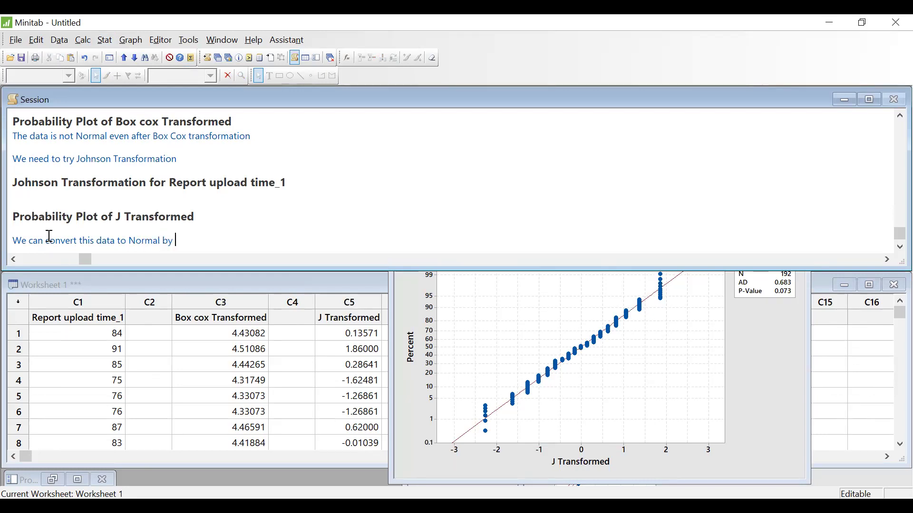
{"action": "type", "text": "using Johnson Tran"}
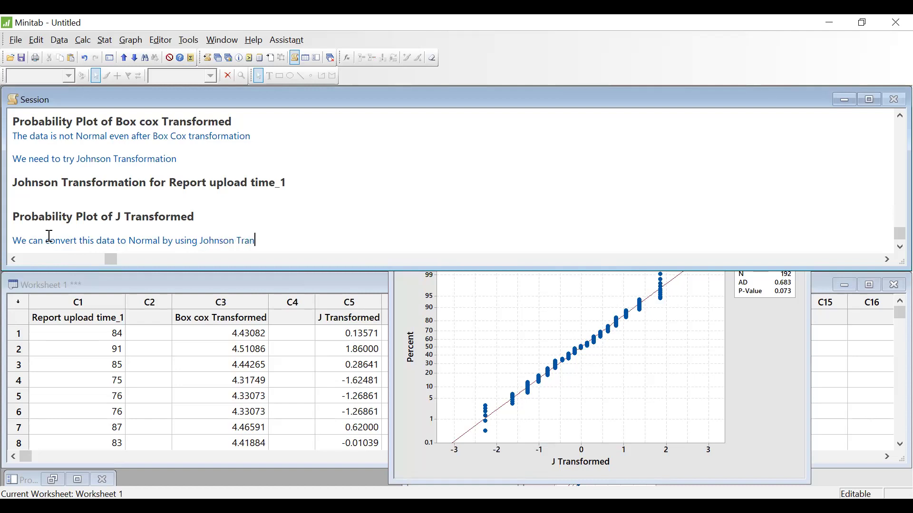
{"action": "type", "text": "sformation"}
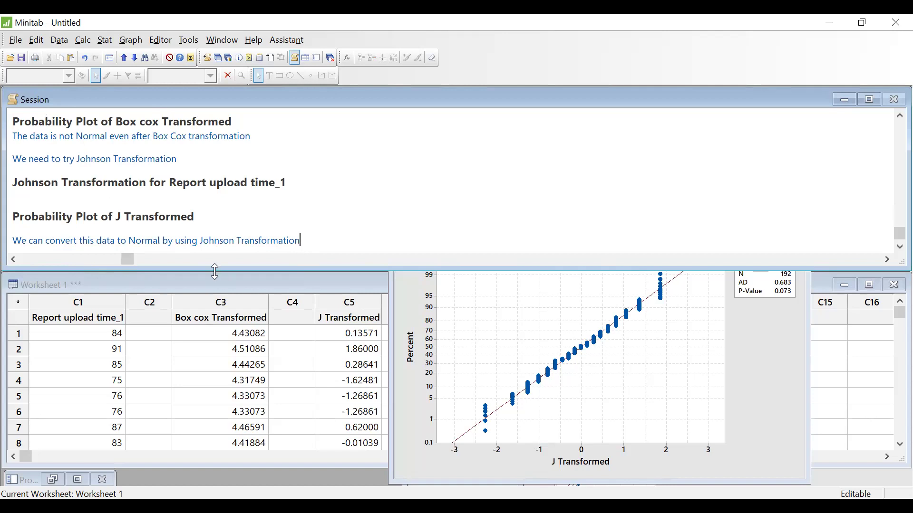
Set up a normal Capability Analysis of the single column Report upload time_1 with subgroup size 1 and upper spec 90
{"action": "left_click", "coordinate": [73, 320]}
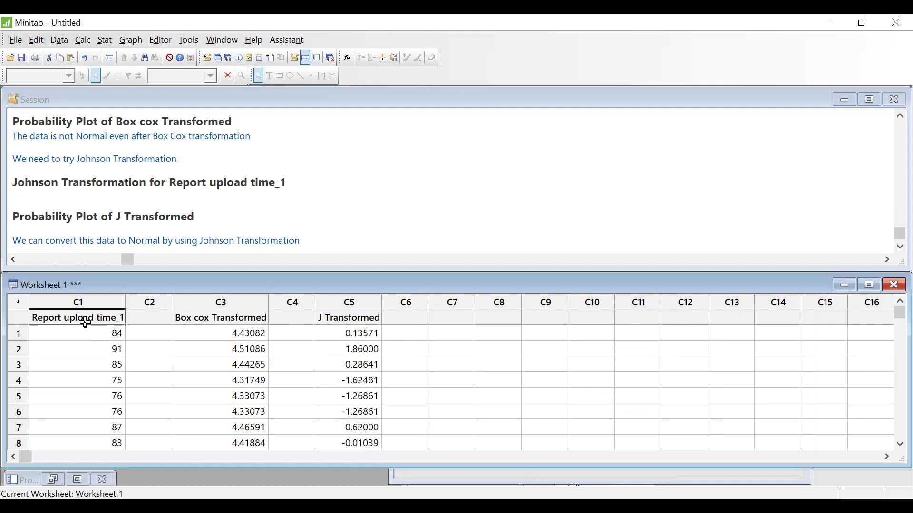
{"action": "left_click", "coordinate": [105, 41]}
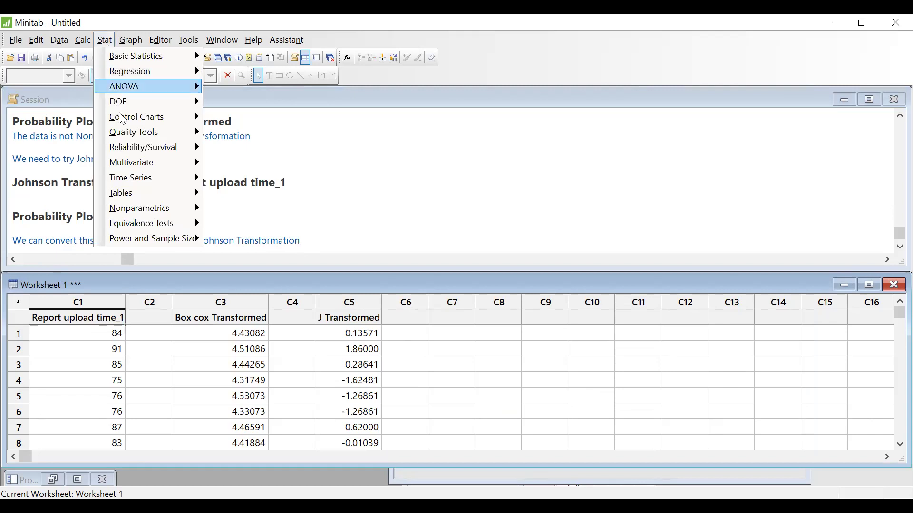
{"action": "mouse_move", "coordinate": [130, 134]}
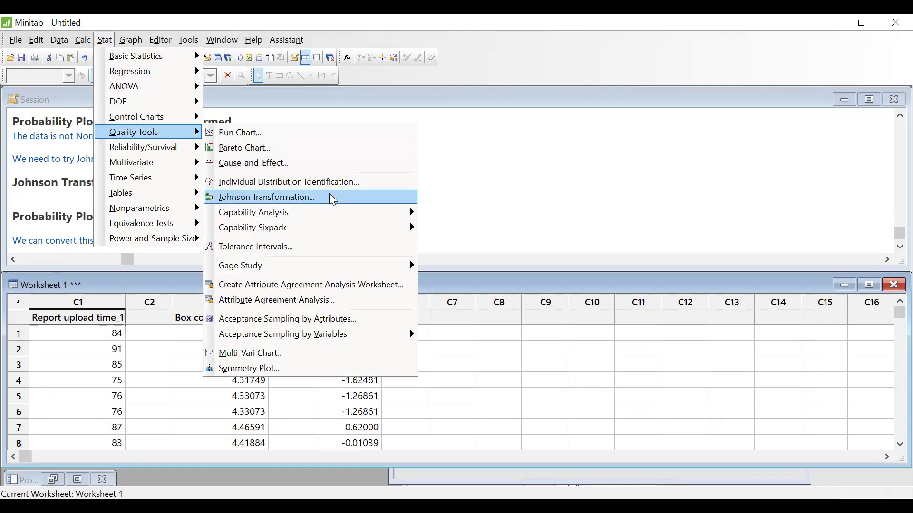
{"action": "mouse_move", "coordinate": [327, 215]}
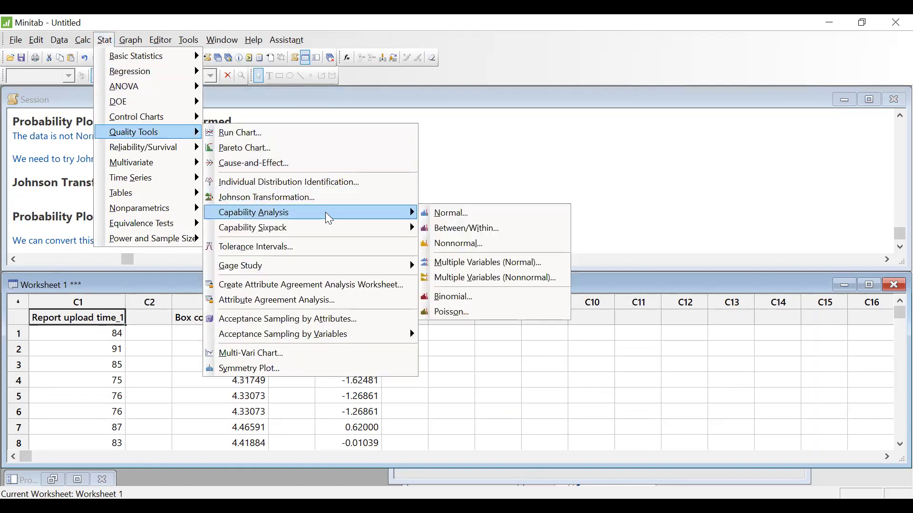
{"action": "left_click", "coordinate": [456, 217]}
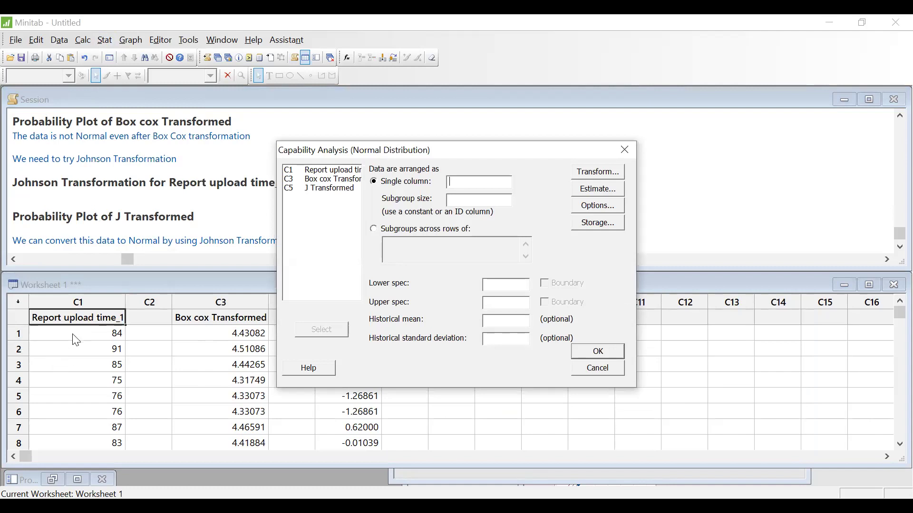
{"action": "double_click", "coordinate": [316, 175]}
{"action": "type", "text": "1"}
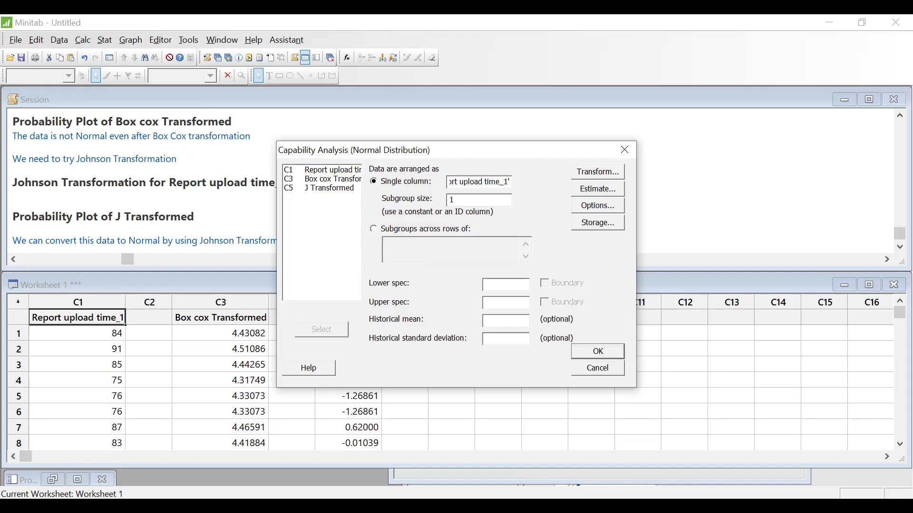
{"action": "left_click", "coordinate": [524, 305]}
{"action": "type", "text": "90"}
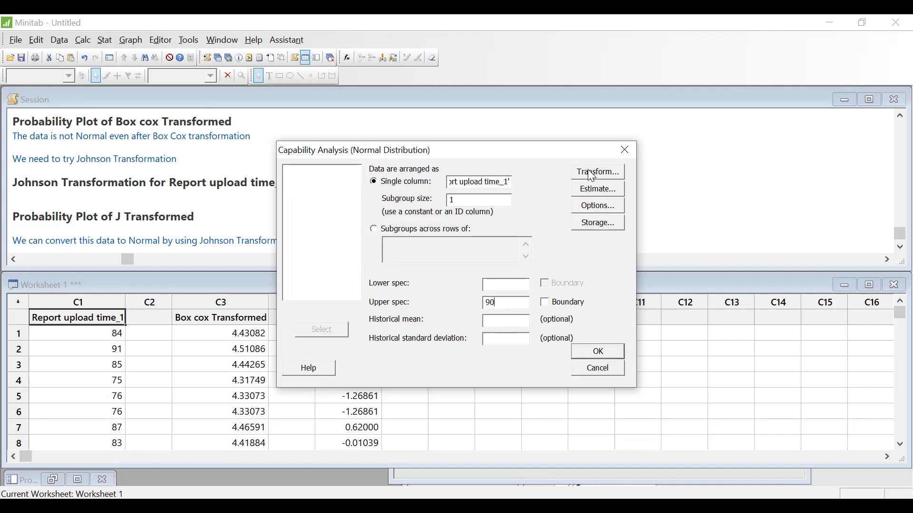
Apply the Johnson transformation with a best-fit P-value of 0.05 and run the capability analysis
{"action": "left_click", "coordinate": [602, 177]}
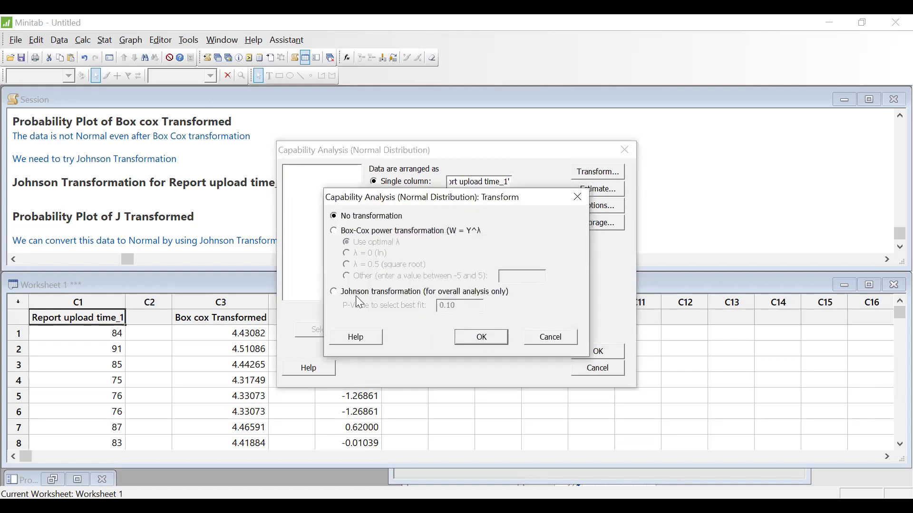
{"action": "left_click", "coordinate": [334, 292]}
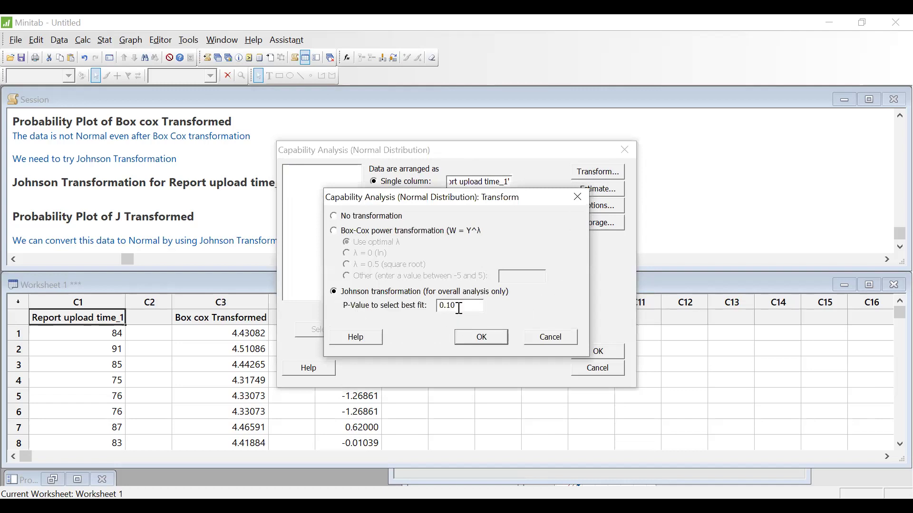
{"action": "left_click_drag", "start_coordinate": [458, 307], "coordinate": [450, 308]}
{"action": "type", "text": "05"}
{"action": "left_click", "coordinate": [481, 339]}
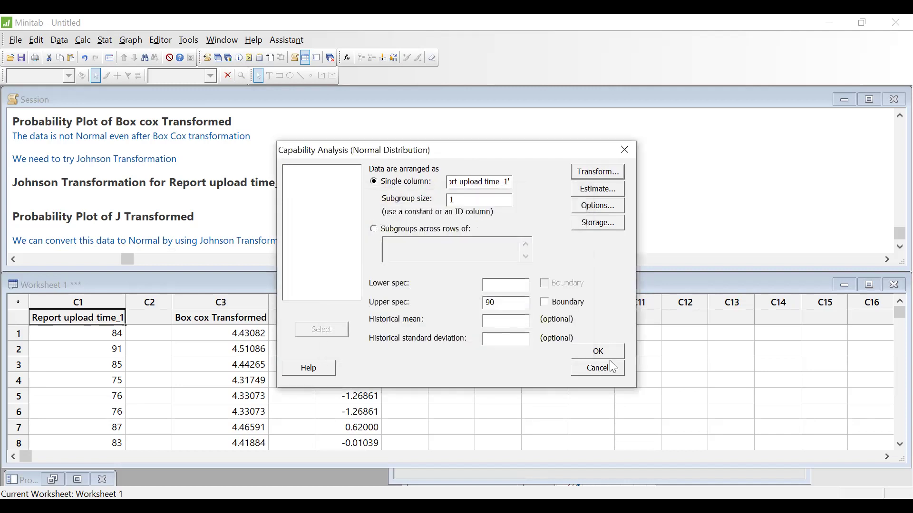
{"action": "left_click", "coordinate": [600, 353]}
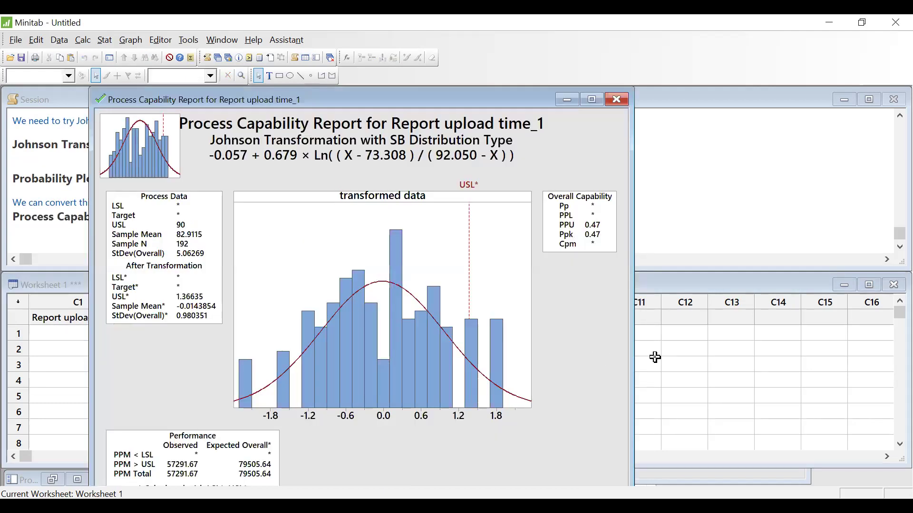